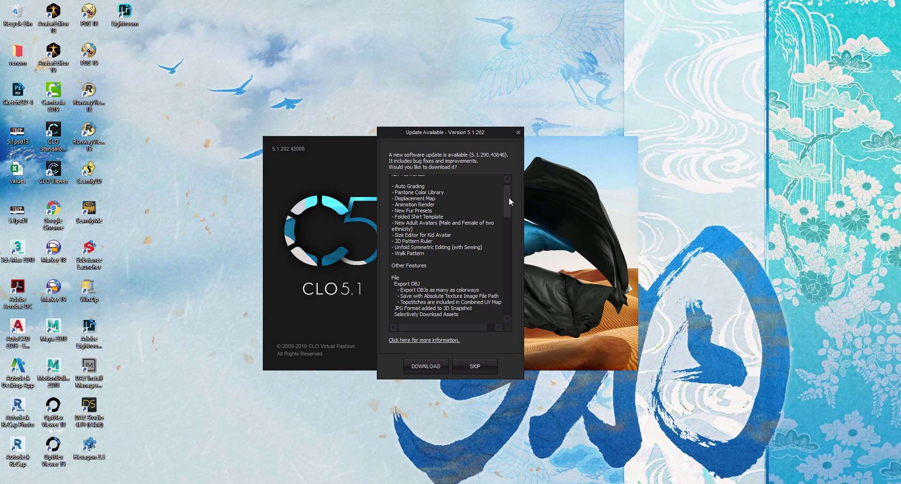
- Read through the 5.1.290 update notes, from the new features to the avatar and render changes
drag(509, 197, 509, 199)
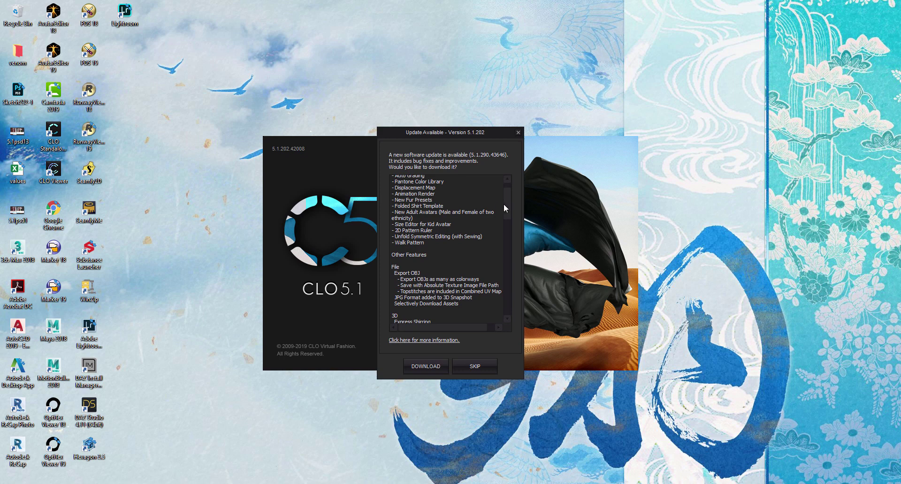
drag(509, 206, 512, 208)
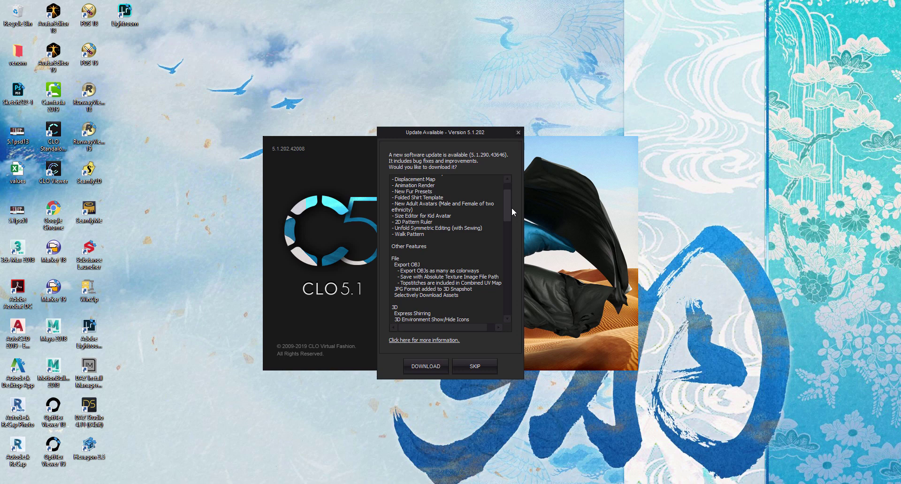
drag(511, 207, 508, 220)
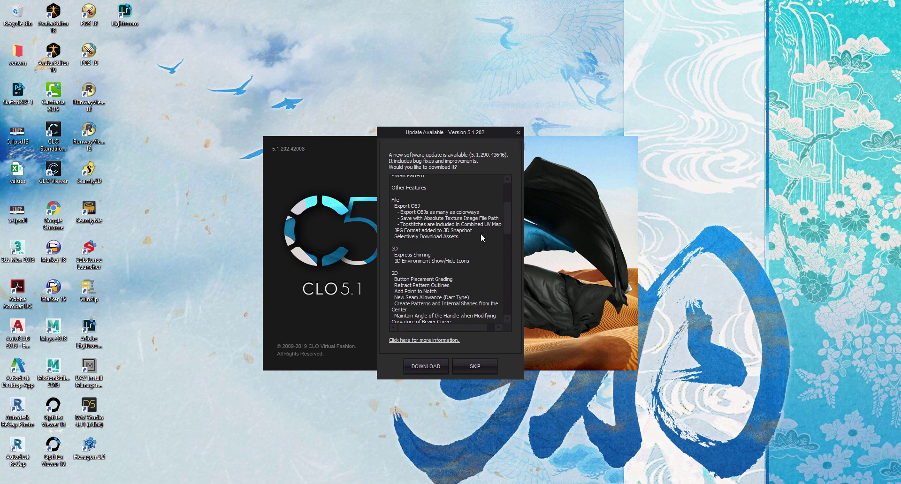
drag(505, 208, 507, 218)
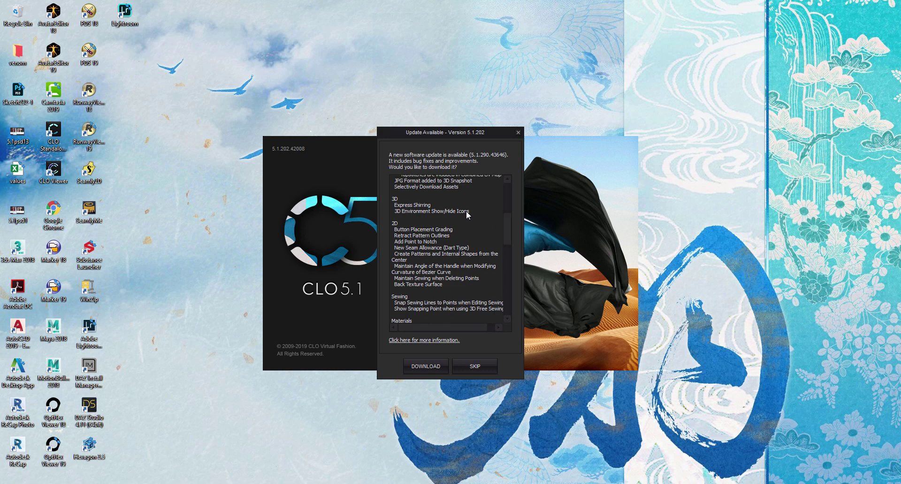
drag(508, 215, 508, 223)
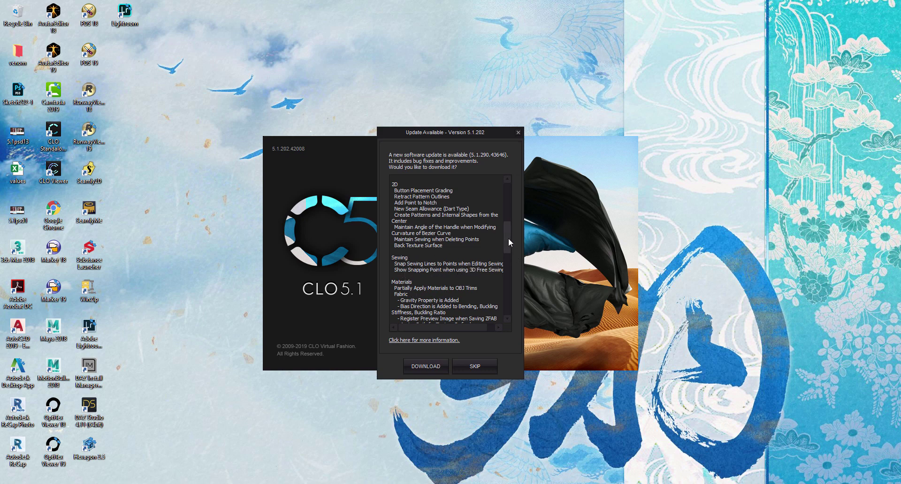
scroll(508, 238, down, 3)
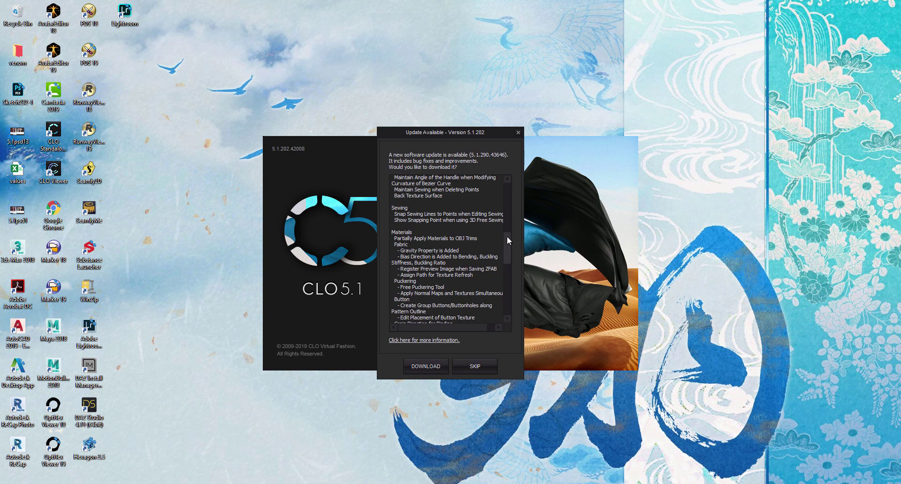
drag(507, 235, 509, 250)
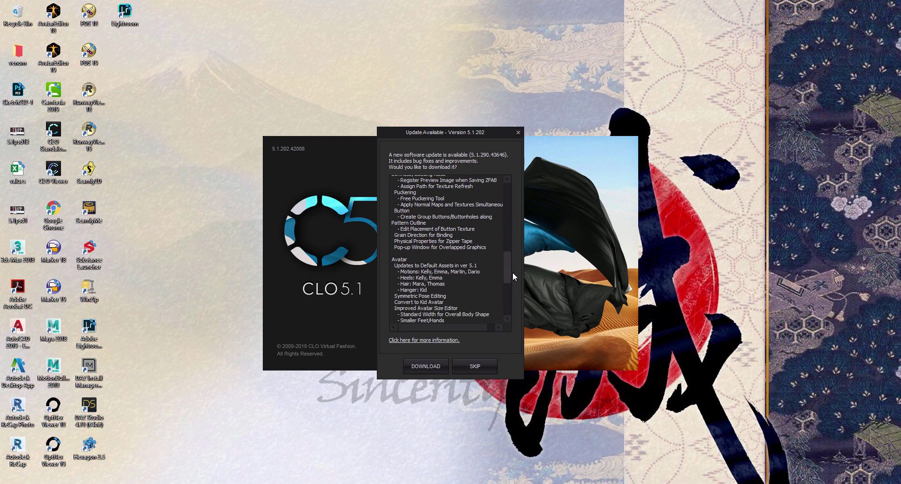
scroll(512, 276, down, 3)
scroll(512, 277, down, 2)
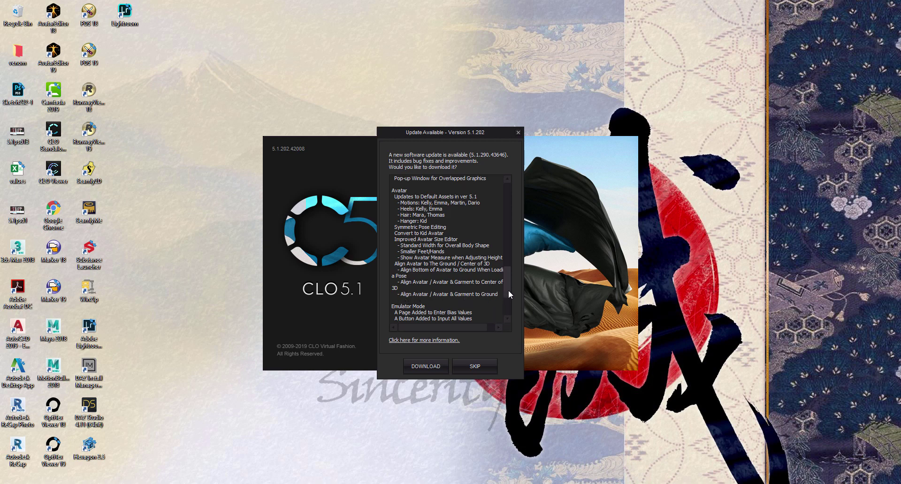
drag(509, 291, 505, 311)
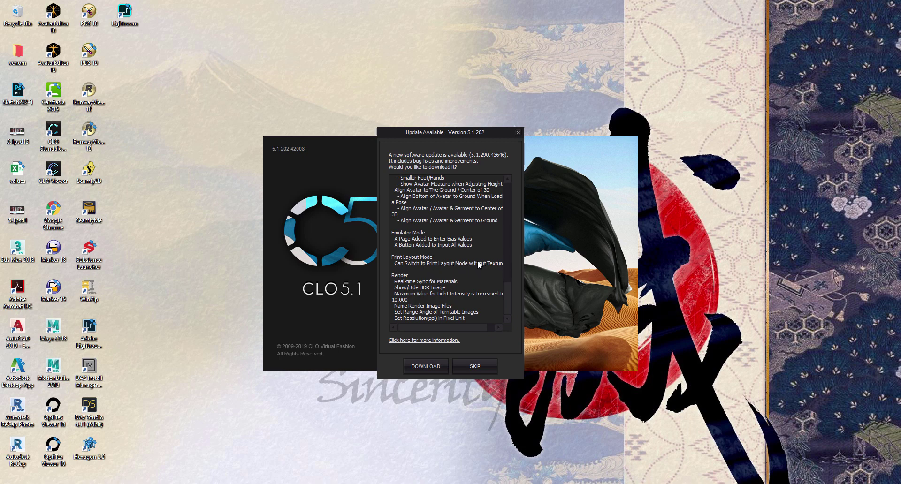
mouse_move(507, 289)
mouse_down()
mouse_move(509, 281)
mouse_move(509, 300)
mouse_up()
scroll(461, 306, up, 6)
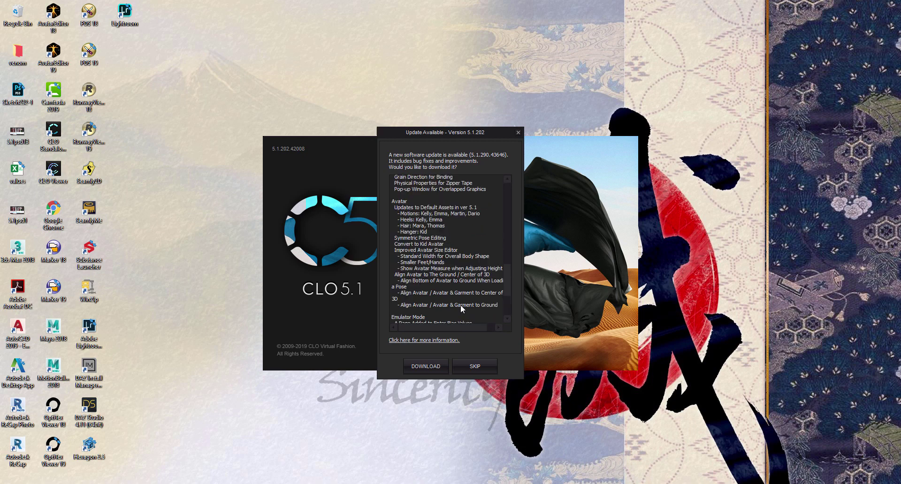
scroll(461, 303, up, 10)
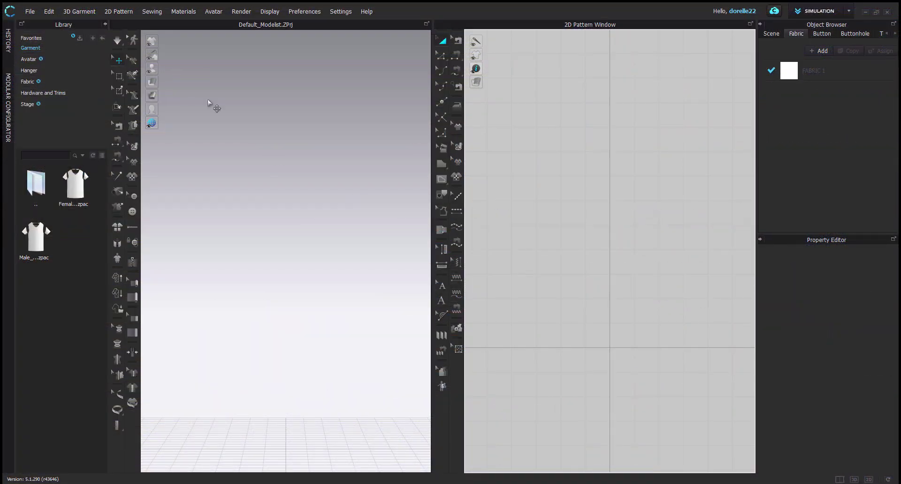
- Set the 3D Toolbar position to Top in the User Interface settings and close the settings
click(337, 12)
click(344, 37)
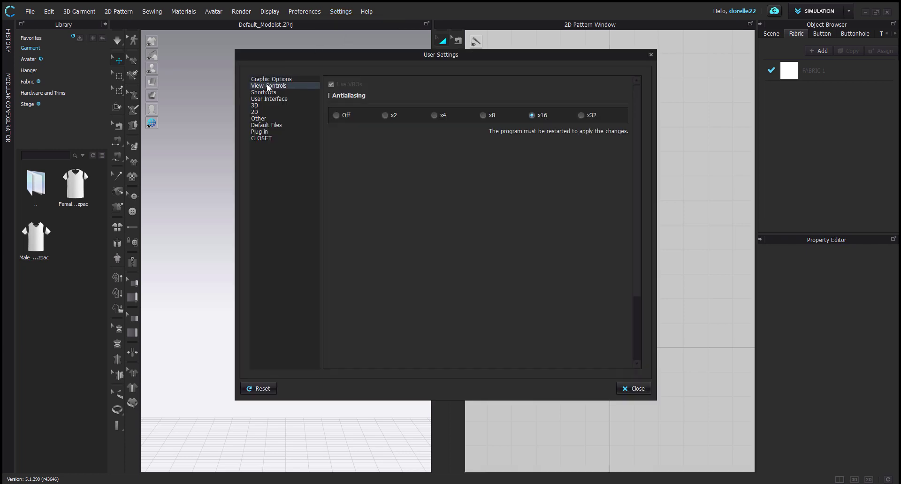
click(269, 99)
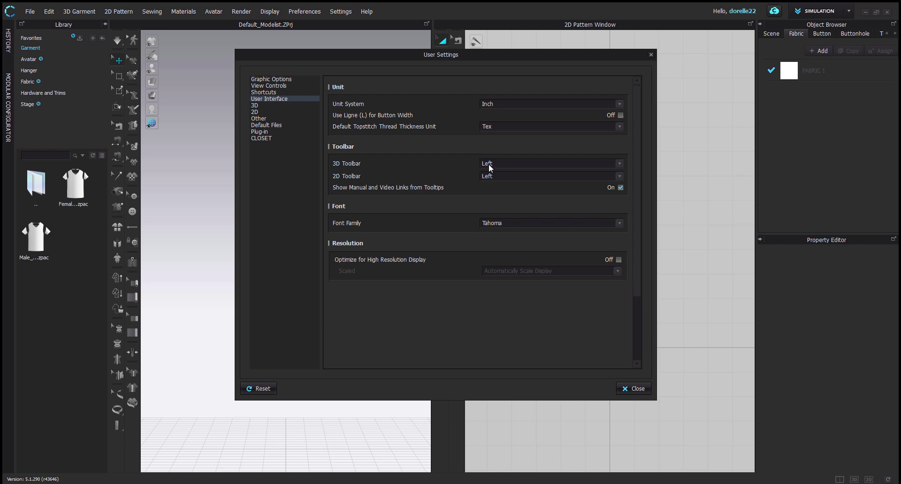
click(622, 163)
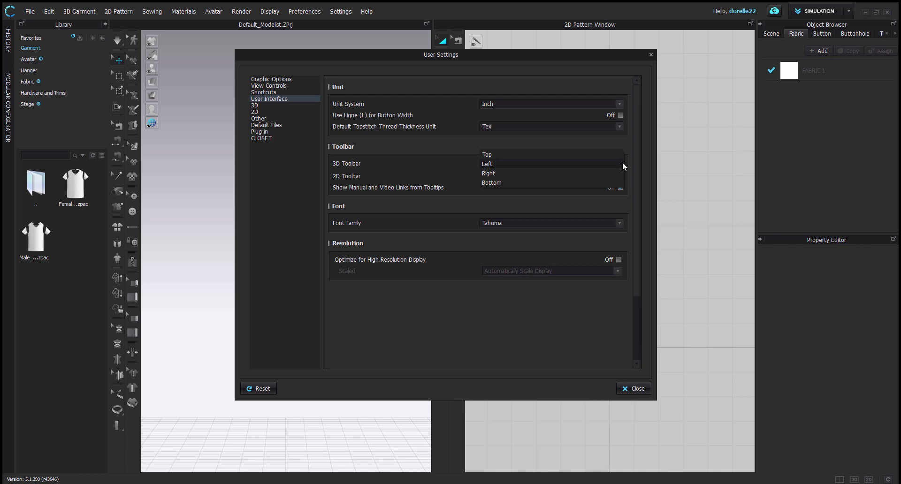
click(489, 155)
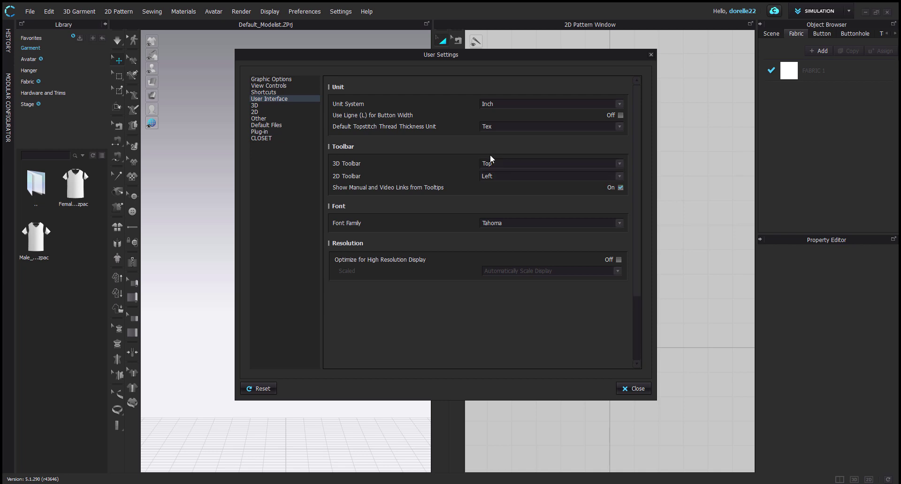
click(637, 387)
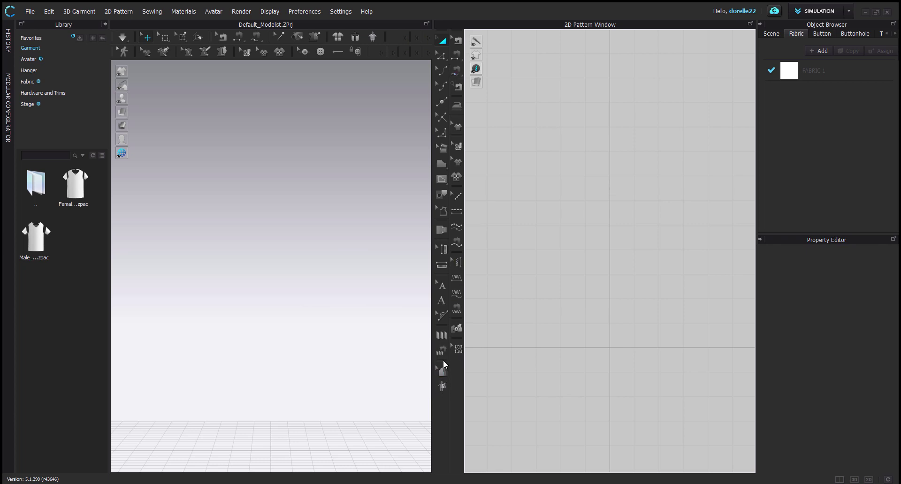
- Rearrange the 2D toolbar by shifting its lower tool groups down to open gaps between them
mouse_move(444, 362)
mouse_down()
mouse_move(442, 391)
mouse_move(443, 325)
mouse_move(445, 351)
mouse_up()
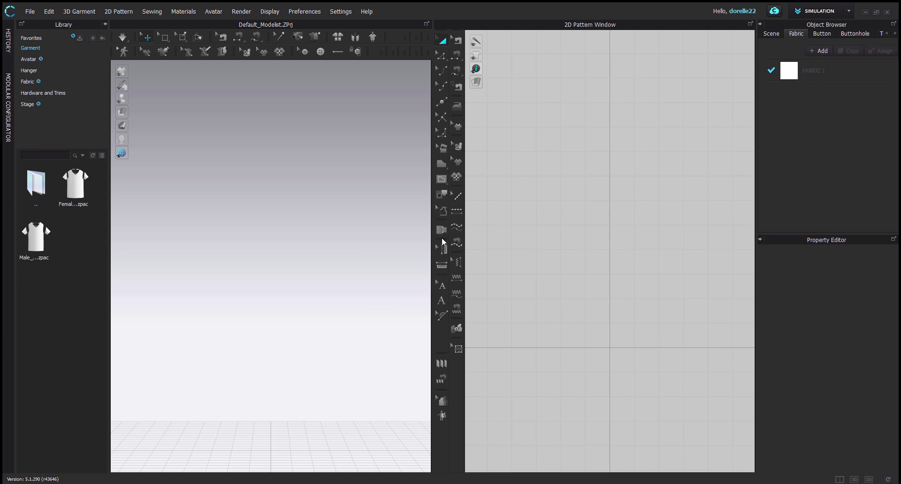
drag(443, 242, 442, 240)
click(441, 300)
drag(445, 276, 444, 302)
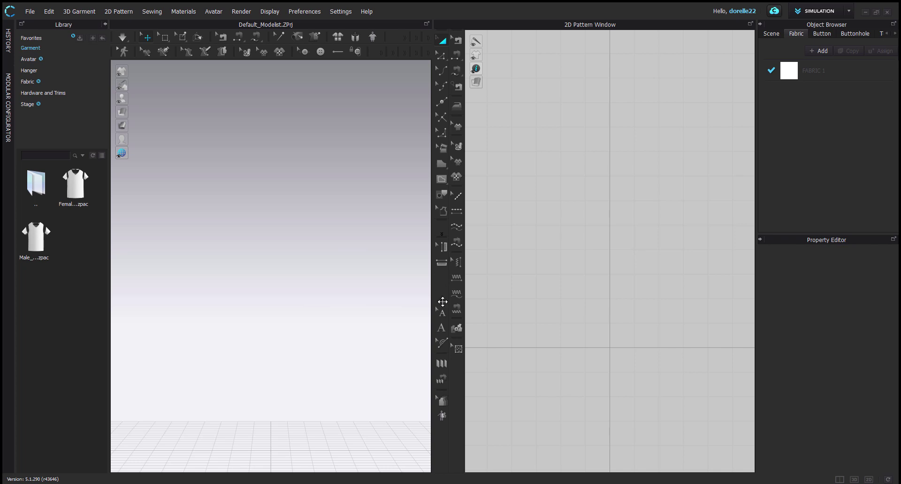
drag(445, 243, 445, 263)
drag(445, 223, 443, 245)
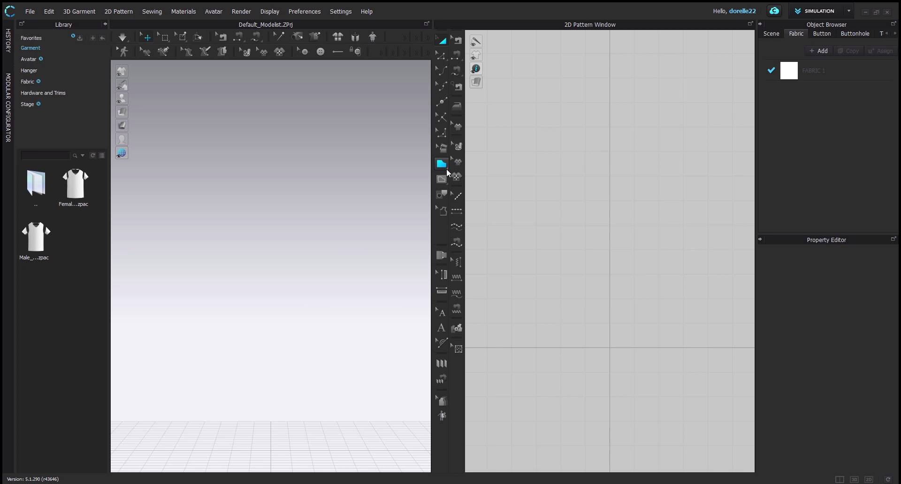
- Switch the 2D shape-creation tool to Rectangle, followed by Ellipse
click(446, 168)
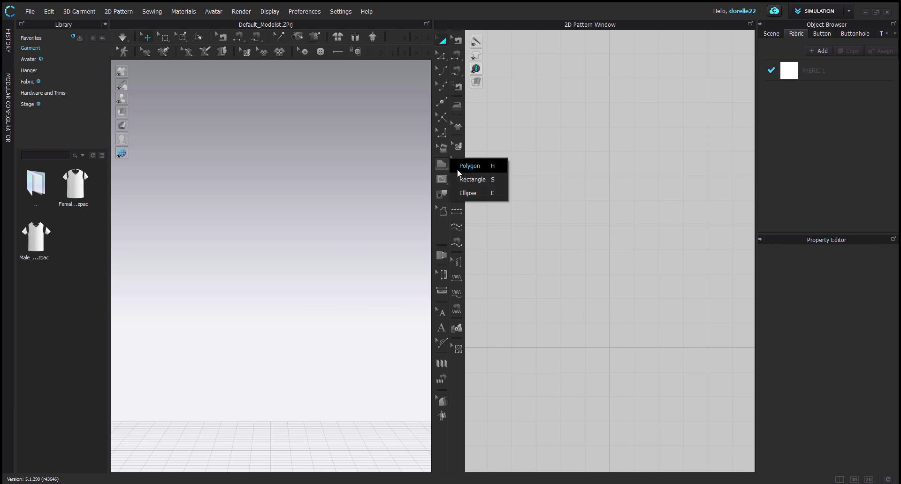
click(479, 179)
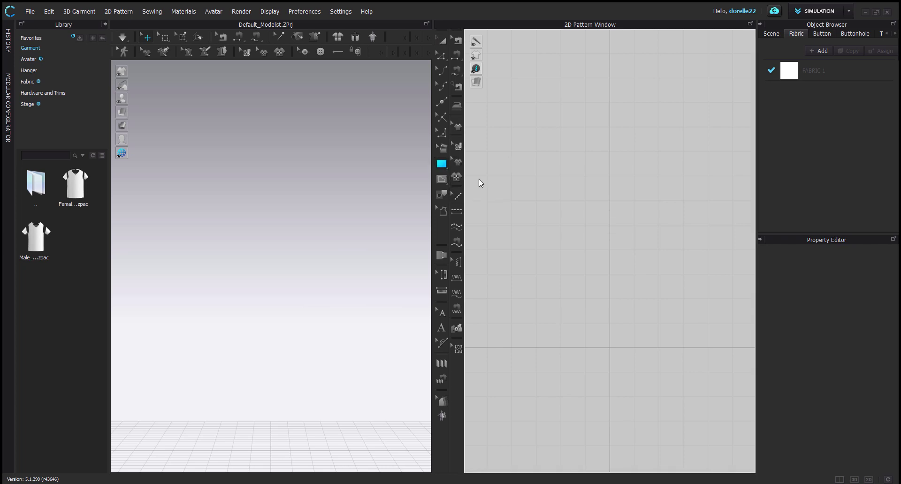
click(447, 167)
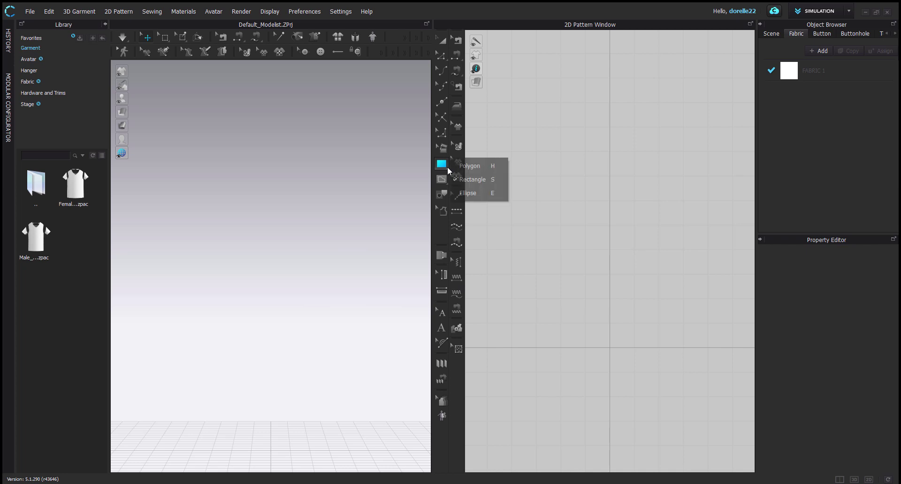
click(466, 197)
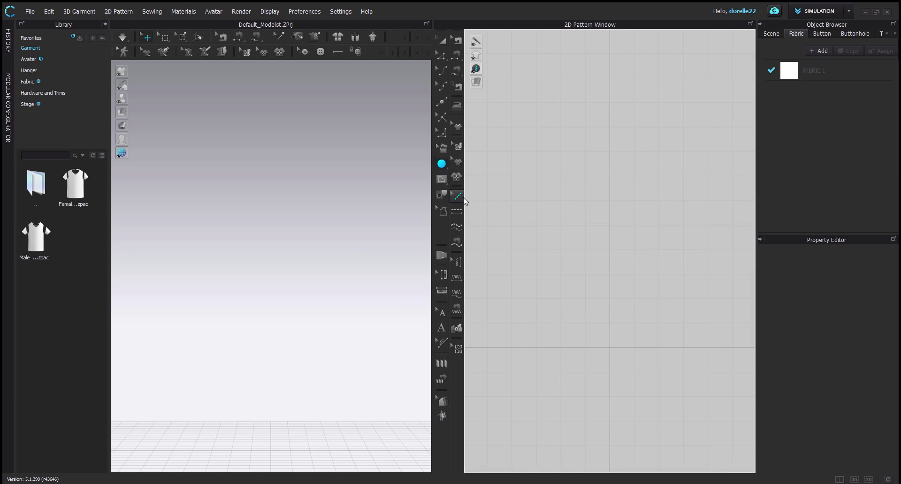
- Draw a closed seven-point Polygon pattern with a notched side and a vertical edge about 52 in long on the centre line, and undo it
click(449, 168)
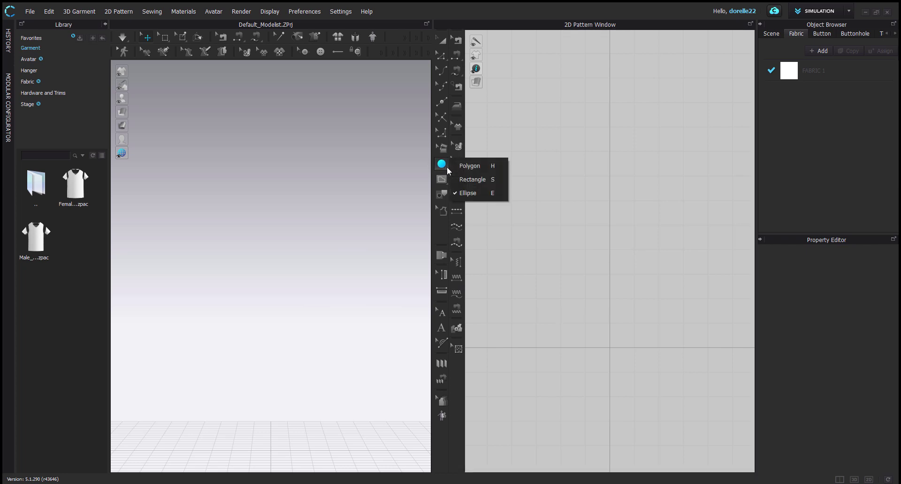
click(486, 167)
click(518, 206)
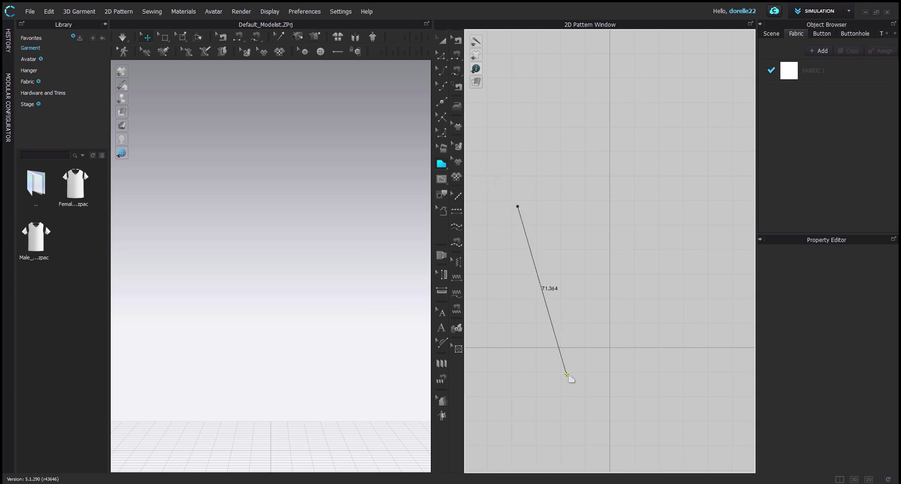
click(524, 258)
click(610, 249)
click(610, 121)
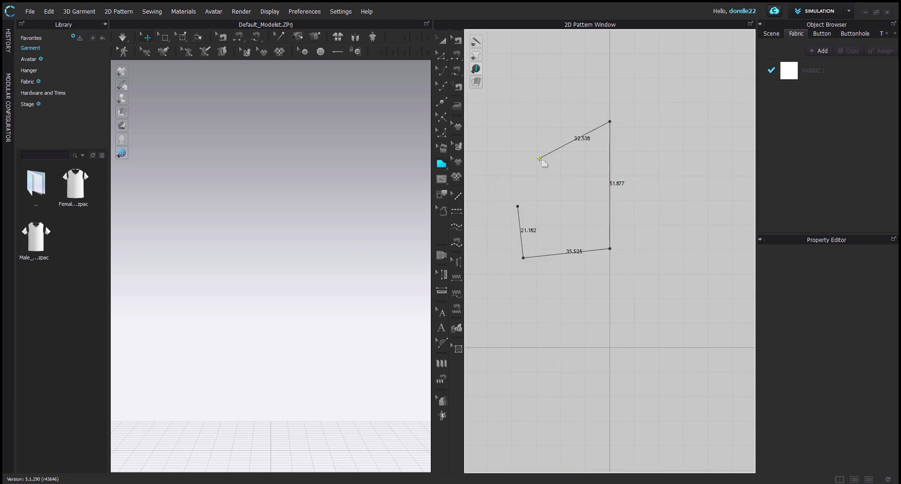
click(539, 158)
click(550, 193)
click(523, 206)
click(518, 207)
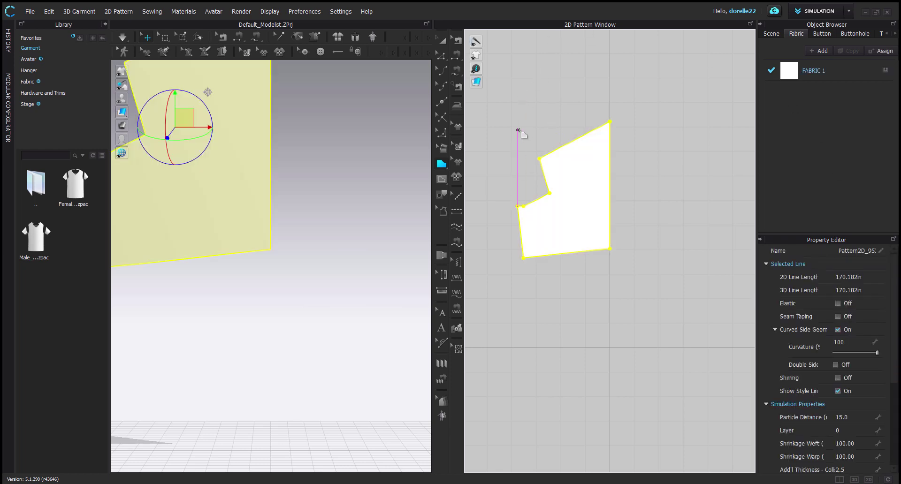
click(48, 12)
click(68, 24)
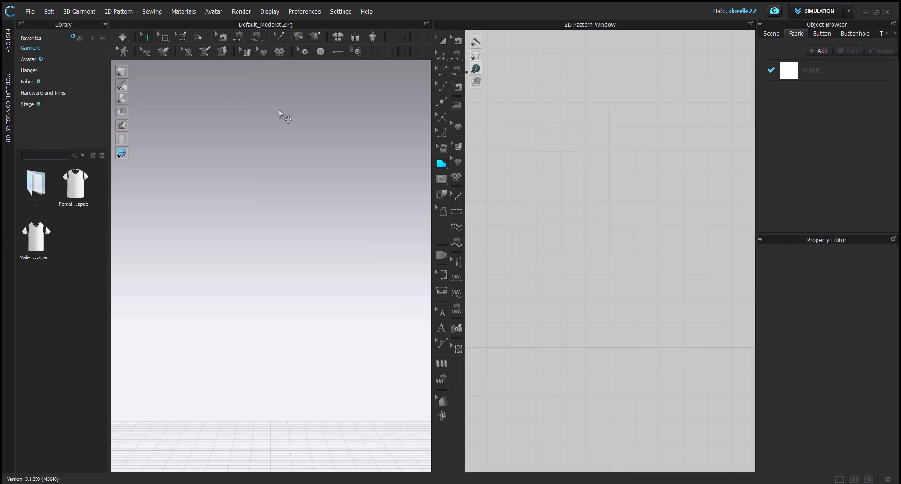
- Set the 3D Toolbar position to Left and the 2D Toolbar position to Right in the User Interface settings
click(341, 12)
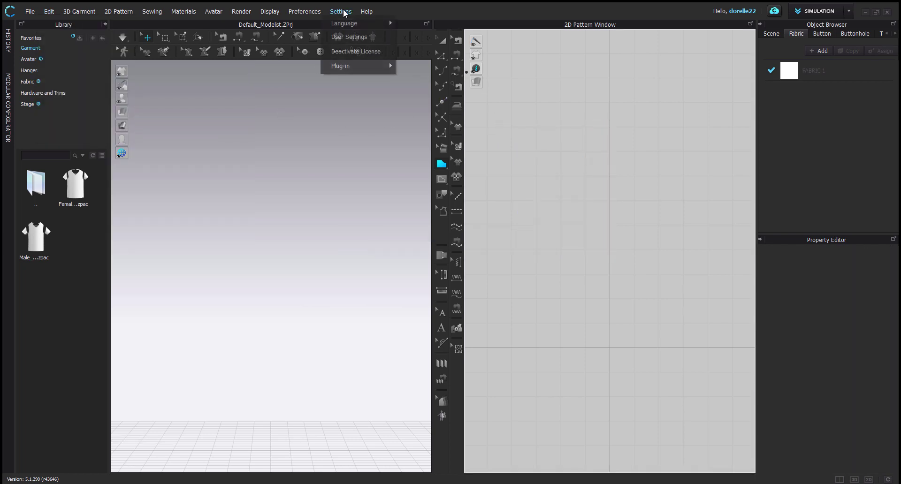
click(350, 37)
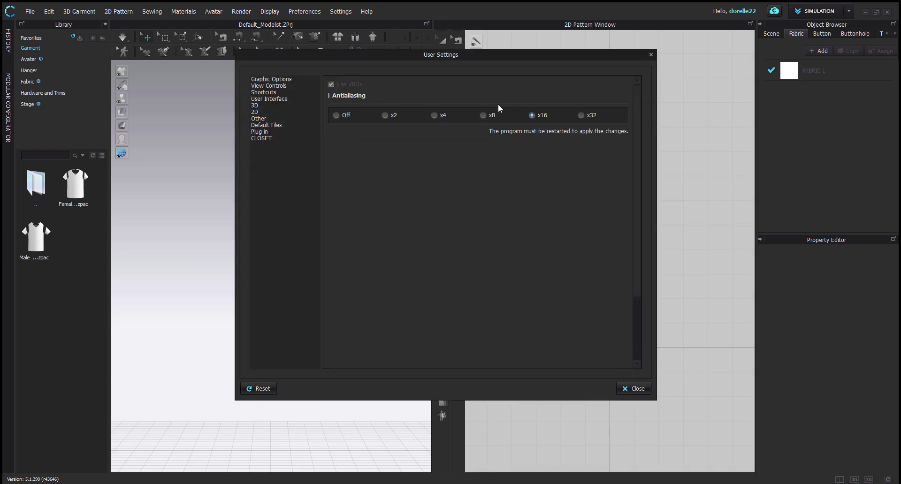
click(263, 98)
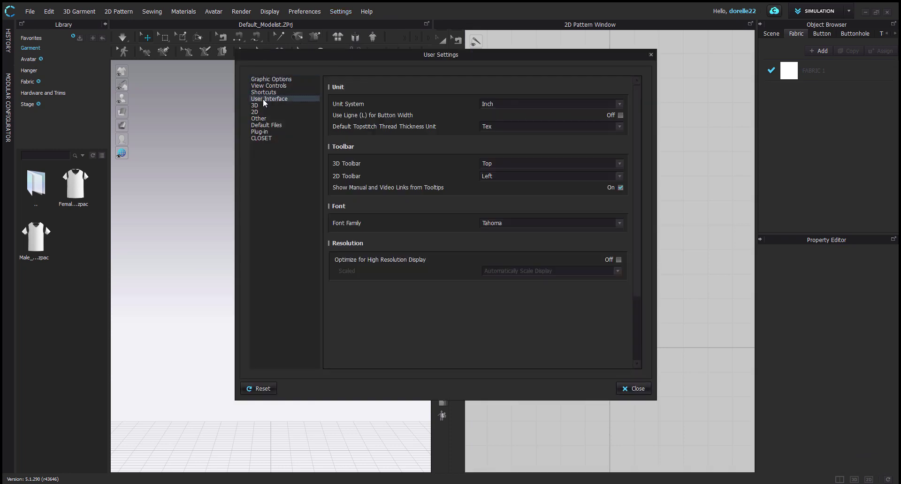
click(616, 163)
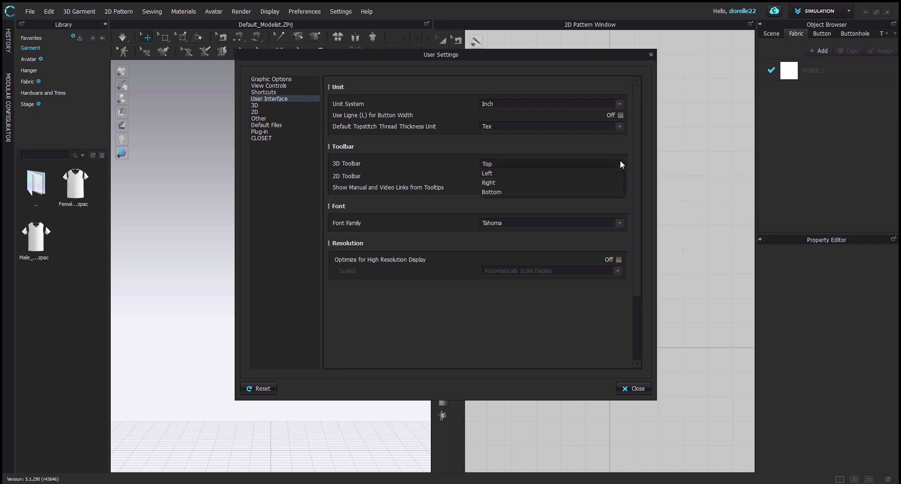
click(502, 174)
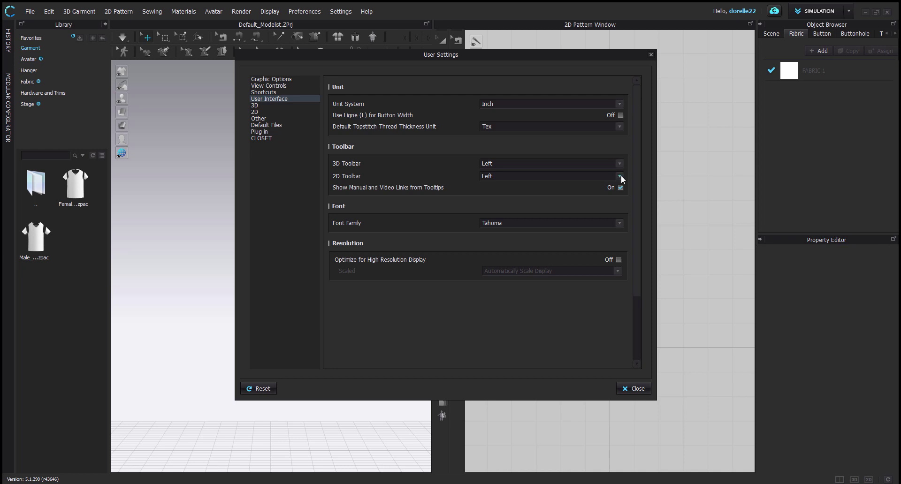
click(620, 175)
click(516, 185)
click(637, 389)
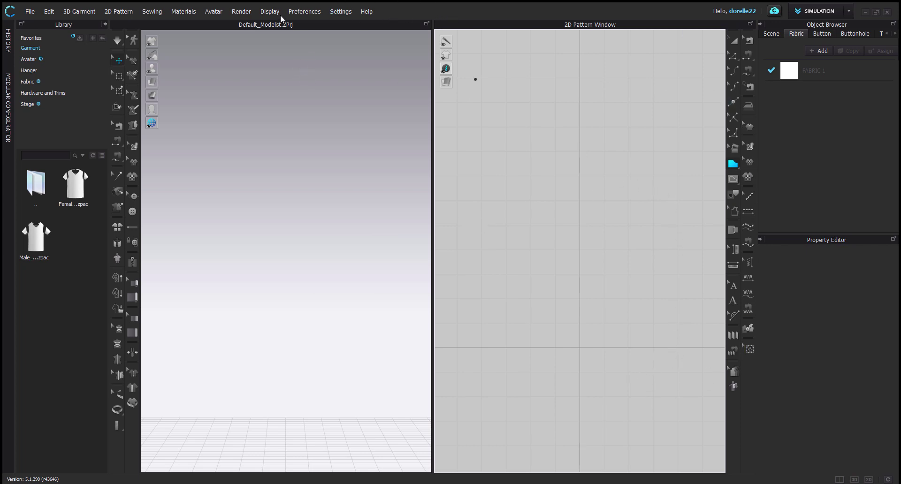
- Set the 2D Toolbar position to Left in the User Interface settings and close the settings
click(339, 13)
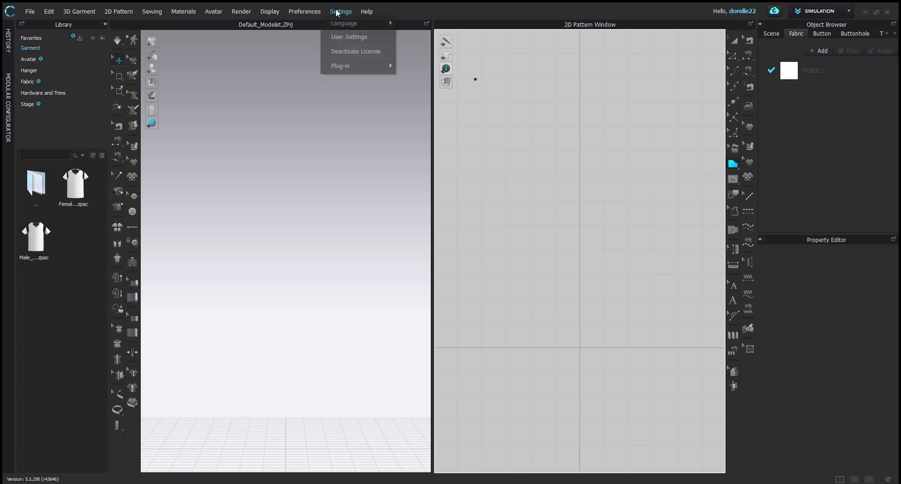
click(350, 38)
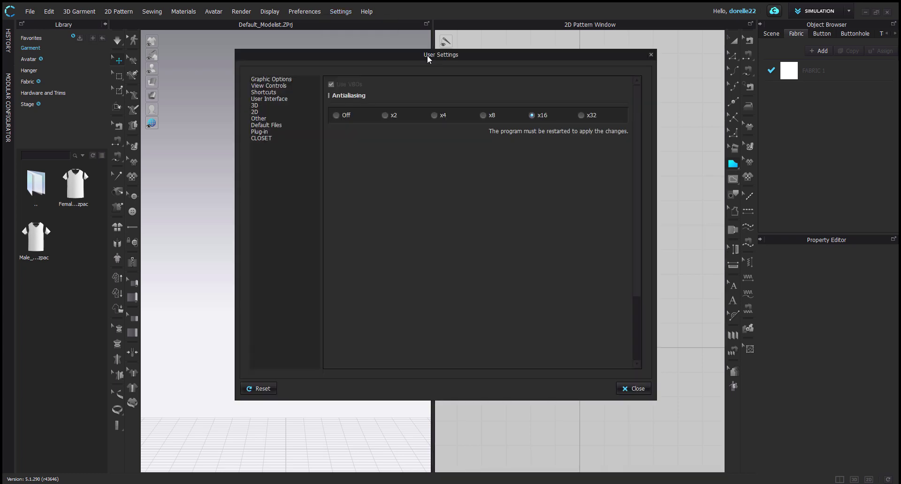
click(274, 98)
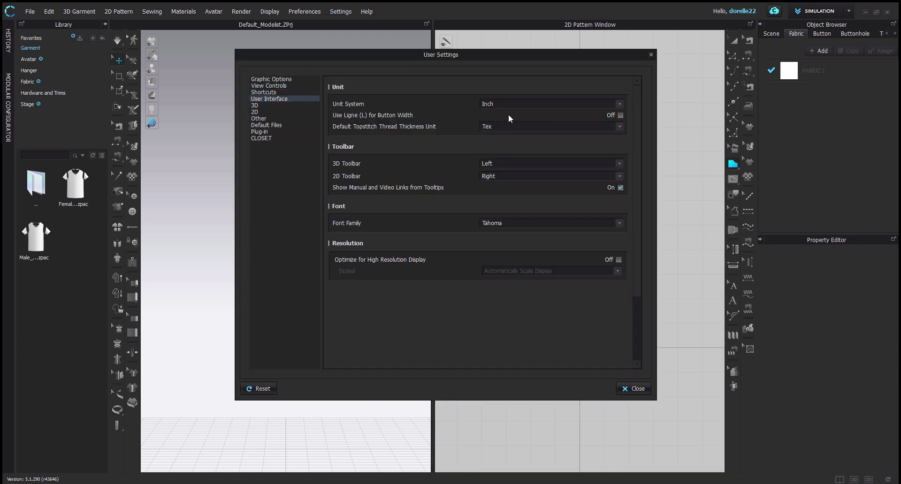
click(525, 175)
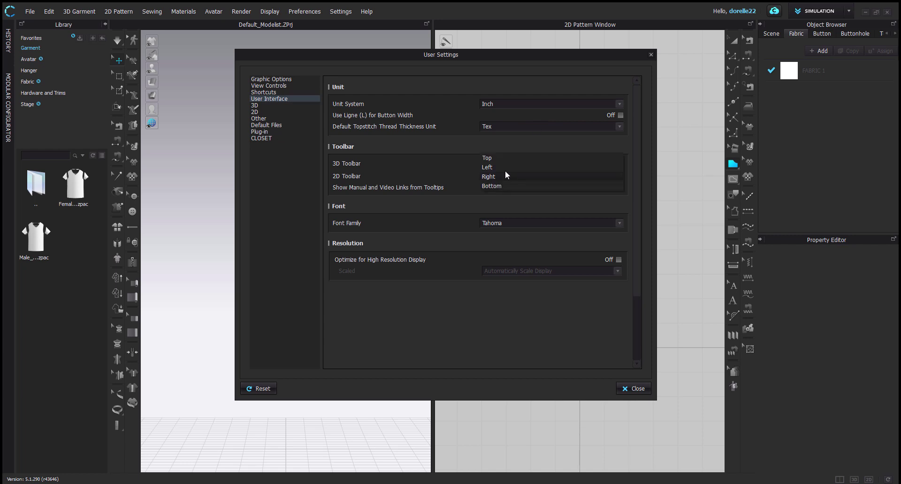
click(490, 168)
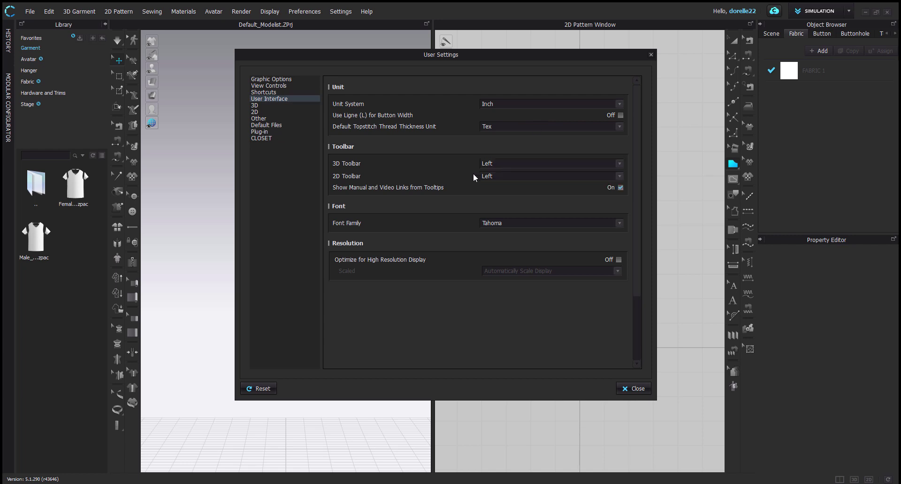
click(638, 389)
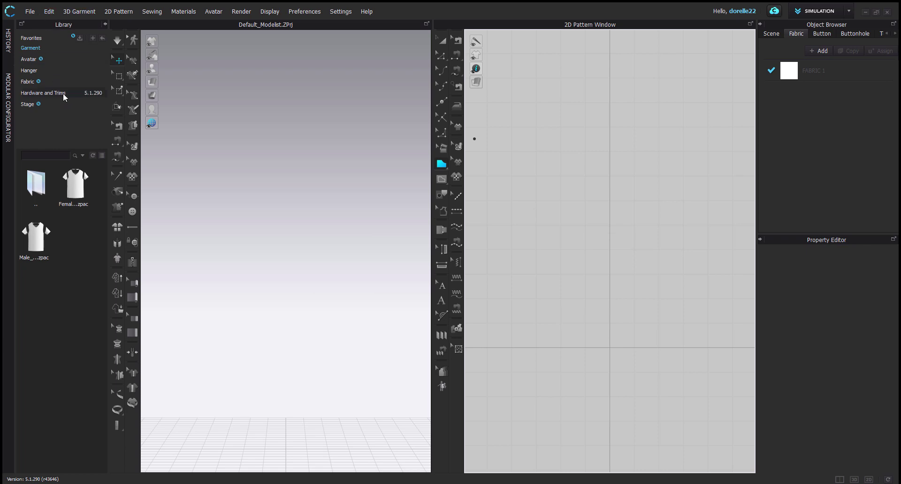
- Open the Female_V1 avatar folder in the Library and load the FV1_Emma.avt avatar into the 3D window
click(33, 59)
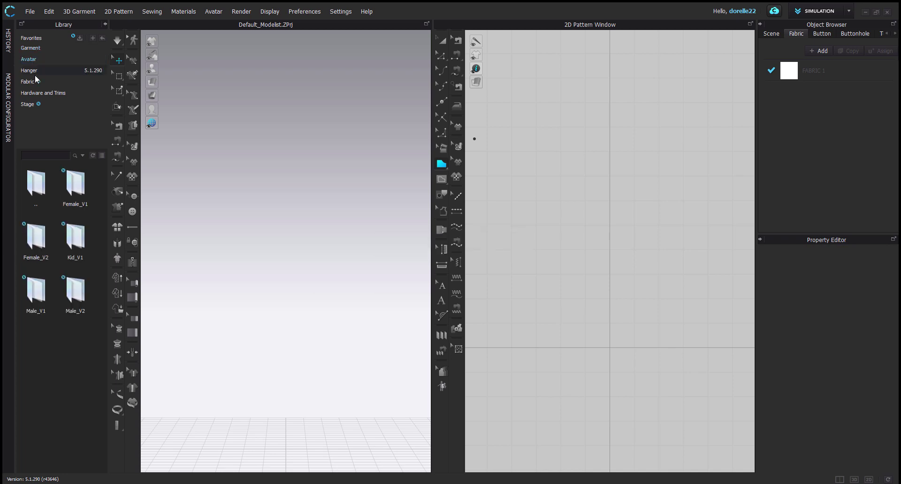
double_click(87, 194)
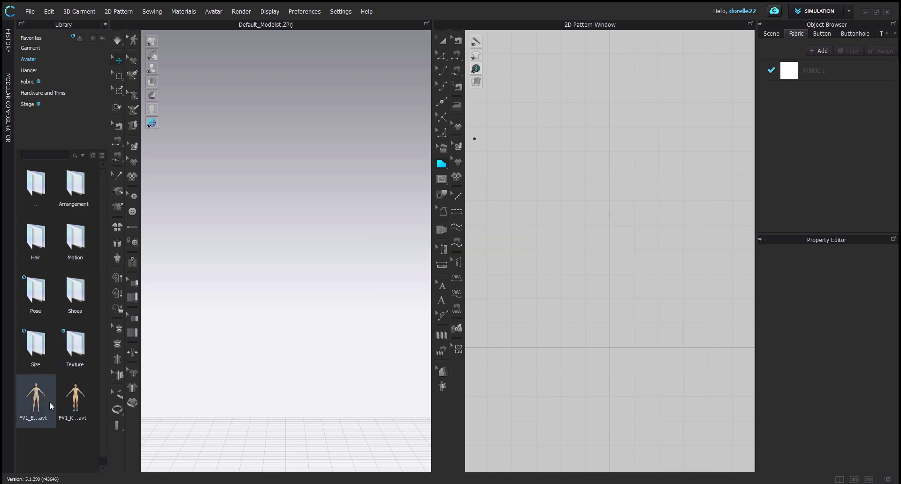
mouse_move(49, 402)
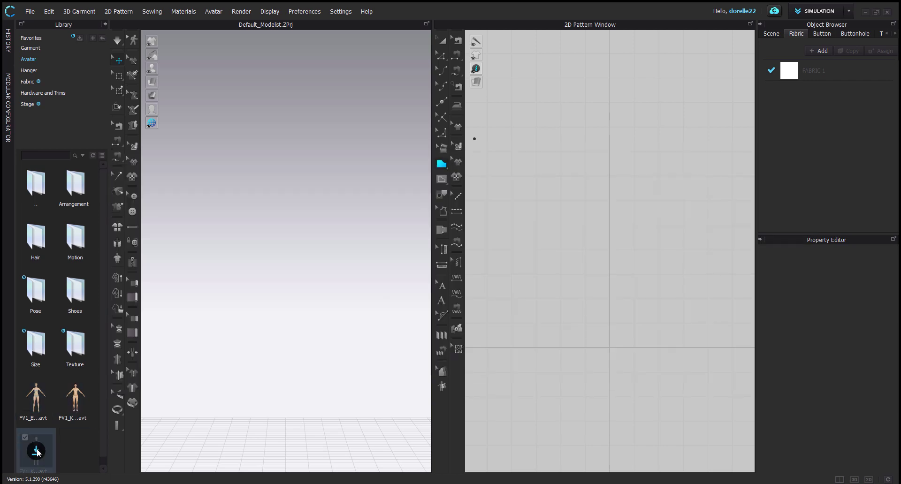
mouse_move(45, 448)
scroll(52, 443, down, 1)
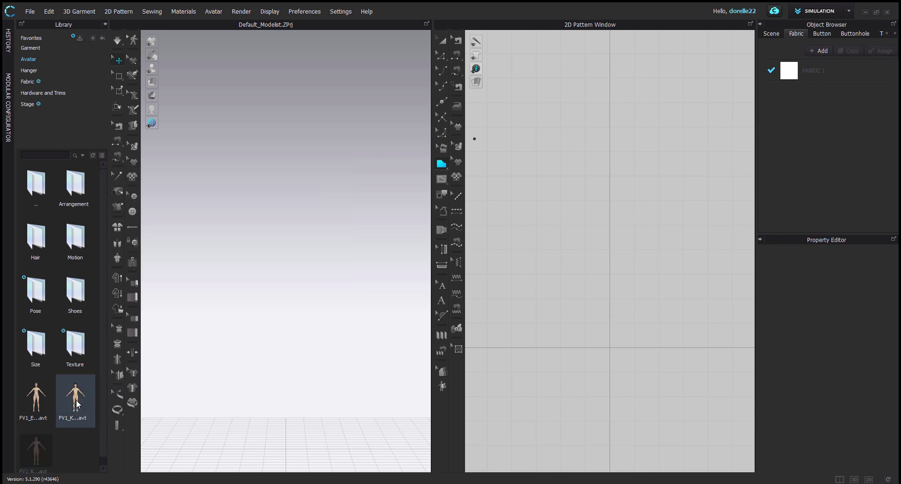
click(37, 443)
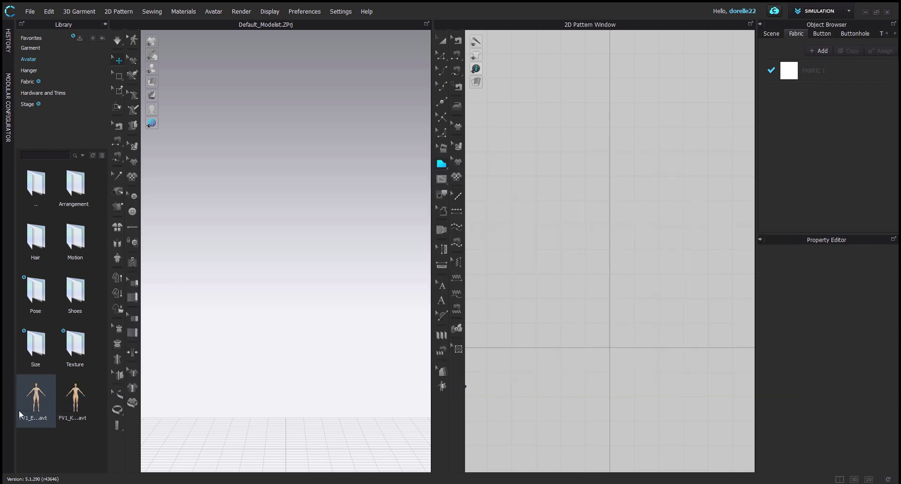
mouse_move(27, 412)
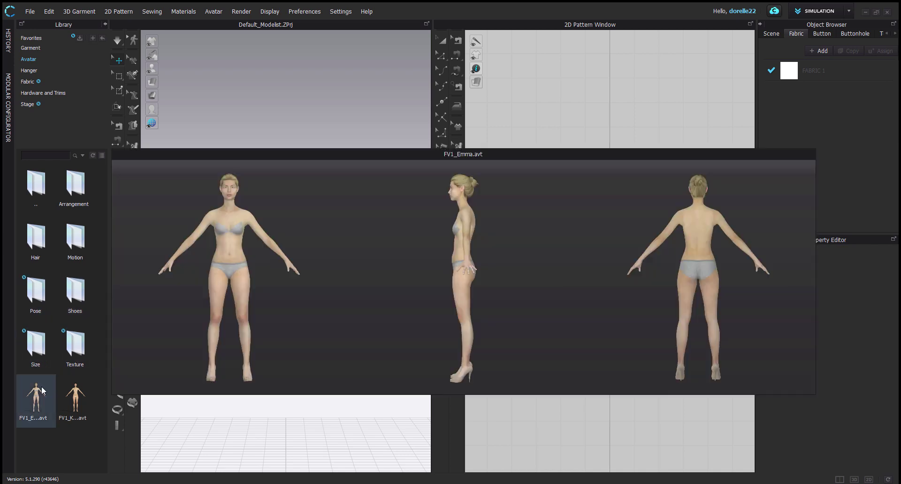
double_click(42, 389)
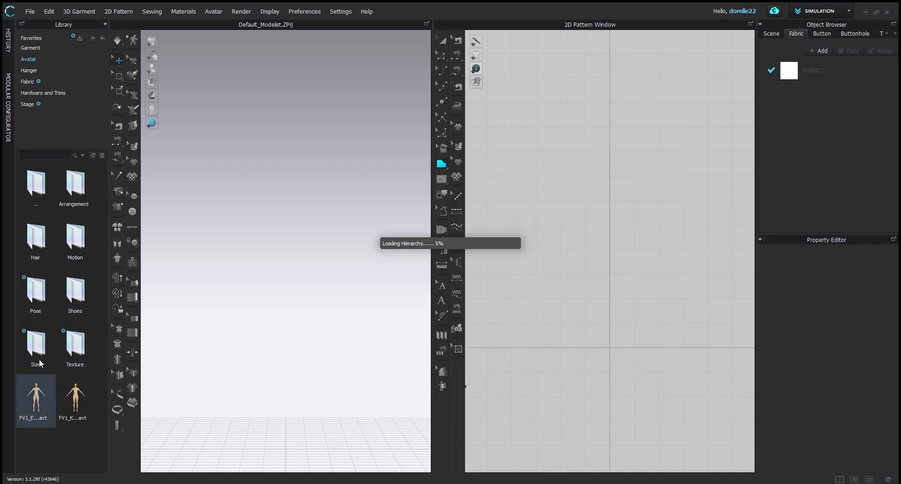
- Open the avatar's Pose folder and download two of the greyed-out pose files, the arms-forward and the arms-raised pose
double_click(37, 295)
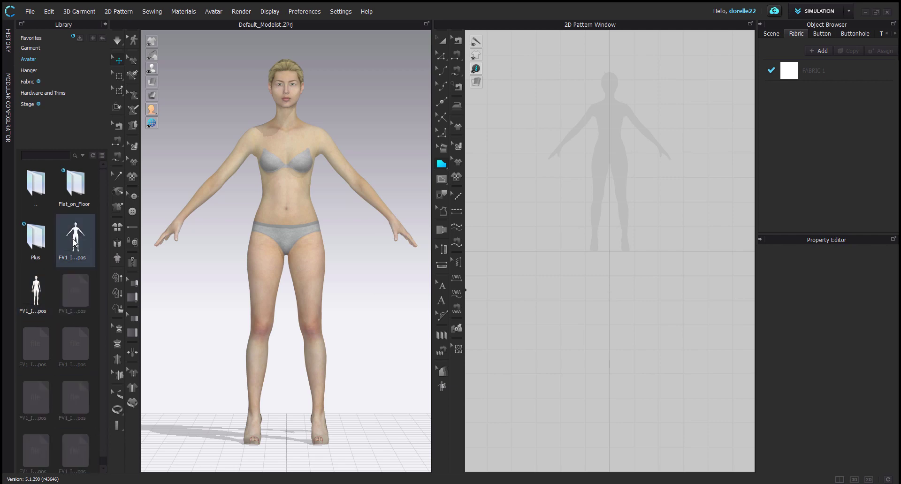
scroll(74, 242, down, 1)
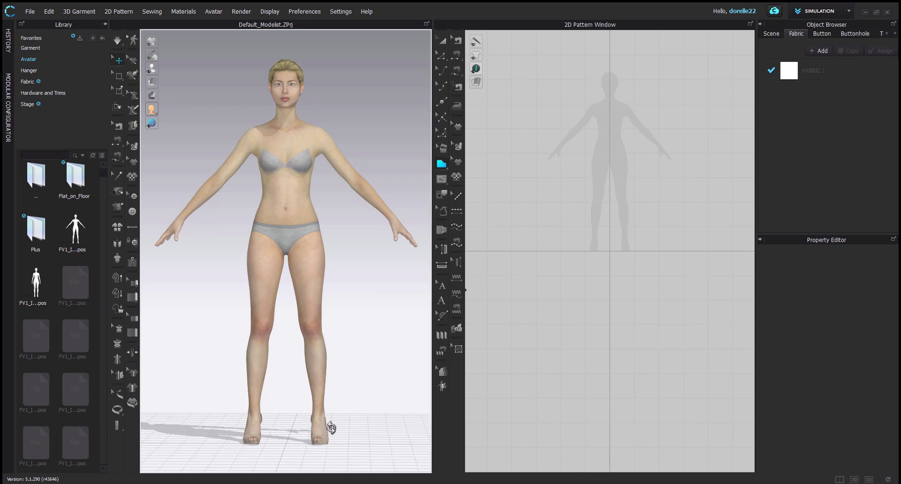
right_drag(332, 428, 368, 425)
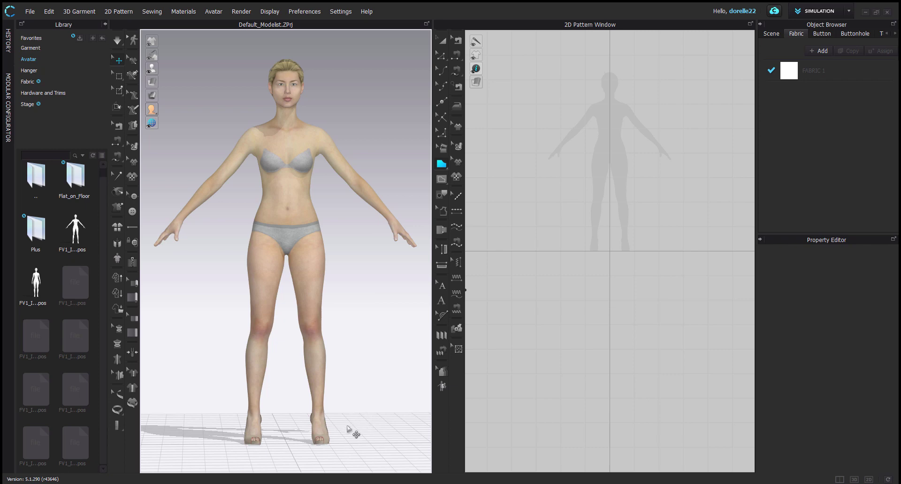
mouse_move(350, 429)
right_down()
mouse_move(161, 427)
mouse_move(356, 420)
mouse_move(338, 428)
right_up()
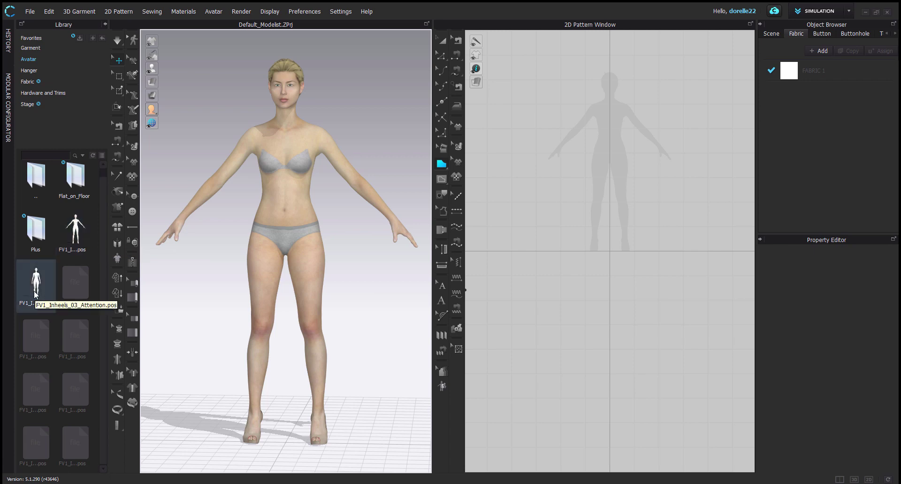
double_click(76, 284)
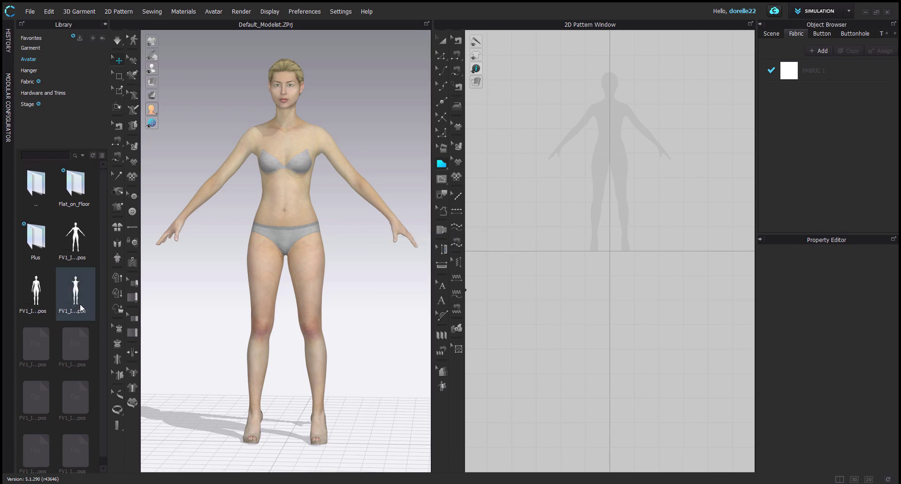
click(74, 345)
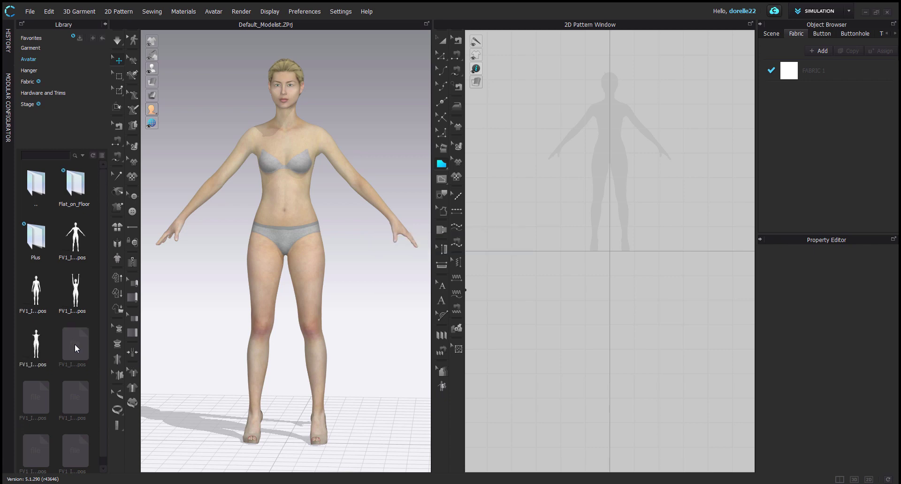
- Apply the arms-forward pose to the avatar with Pose Only (Maintain Avatar Size) and its bottom aligned to the ground
double_click(36, 340)
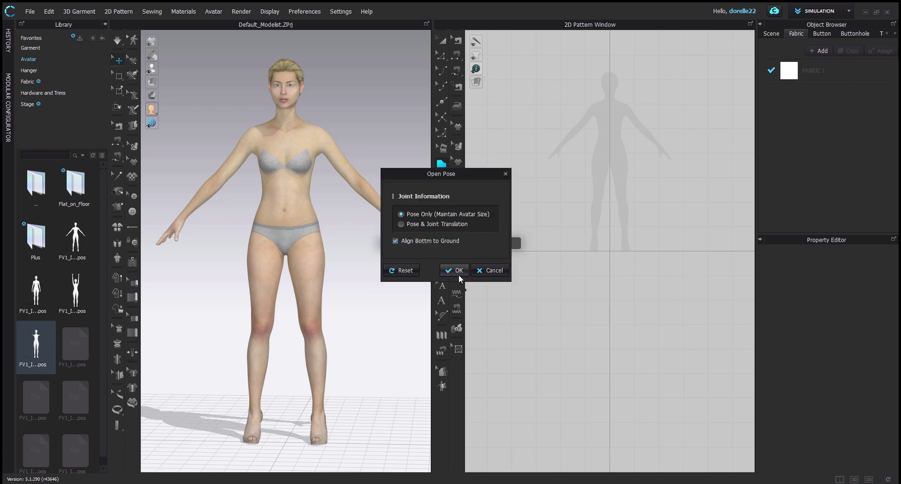
click(459, 271)
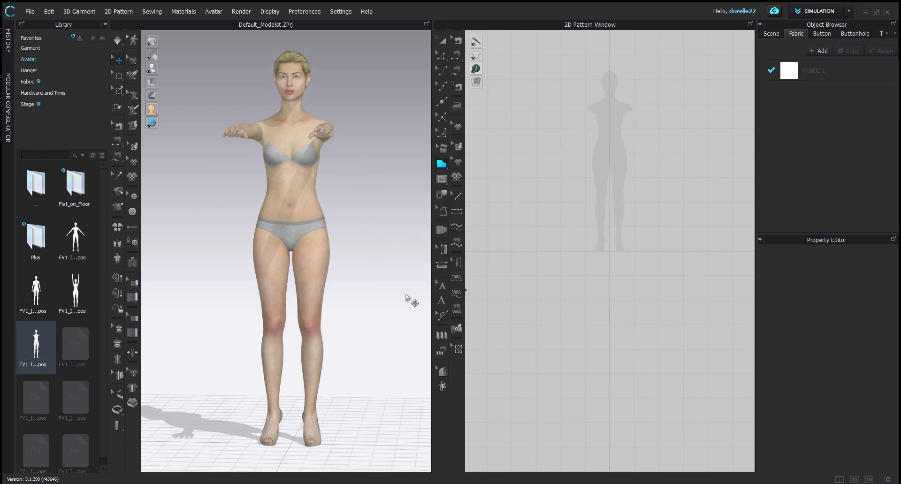
mouse_move(407, 295)
right_down()
mouse_move(261, 287)
mouse_move(523, 271)
mouse_move(603, 301)
mouse_move(374, 292)
mouse_move(394, 227)
mouse_move(395, 374)
mouse_move(424, 323)
mouse_move(400, 308)
right_up()
- Apply the arms-raised pose to the avatar
mouse_move(85, 342)
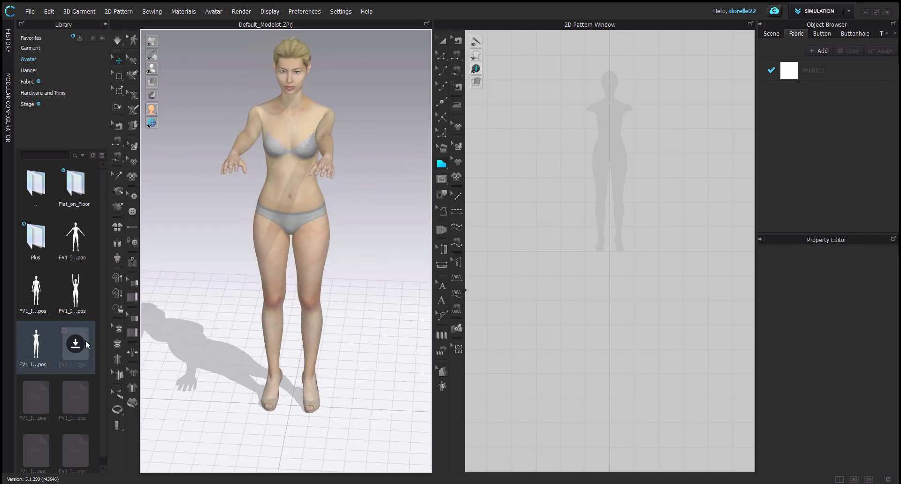
double_click(77, 294)
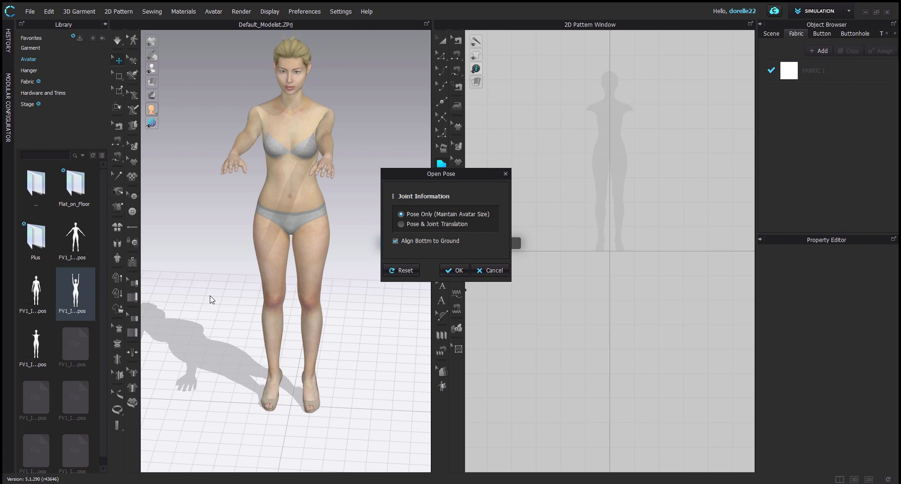
click(440, 222)
click(455, 271)
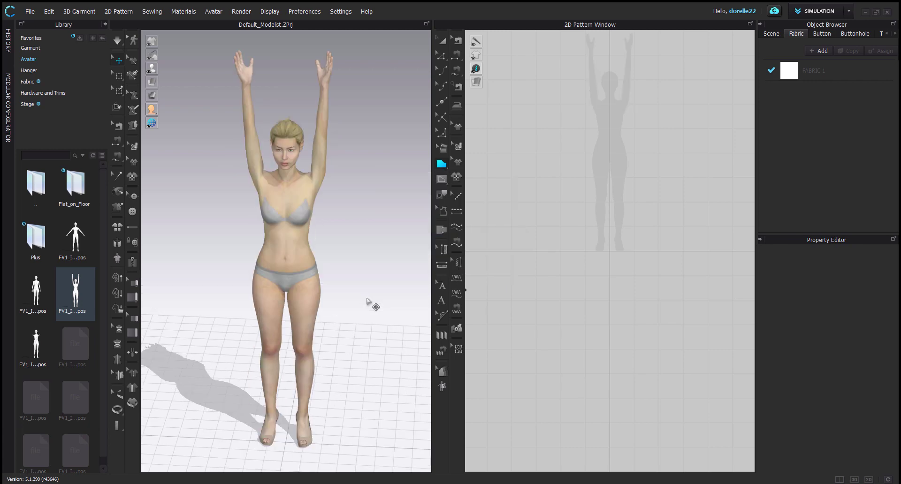
- Download the next greyed-out pose file, the striding pose, and apply it to the avatar with Pose Only (Maintain Avatar Size)
right_drag(386, 263, 373, 278)
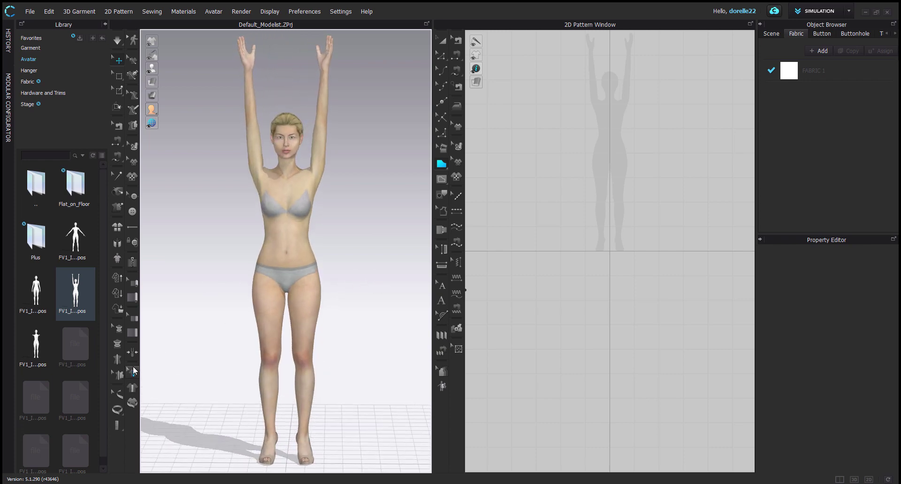
double_click(77, 350)
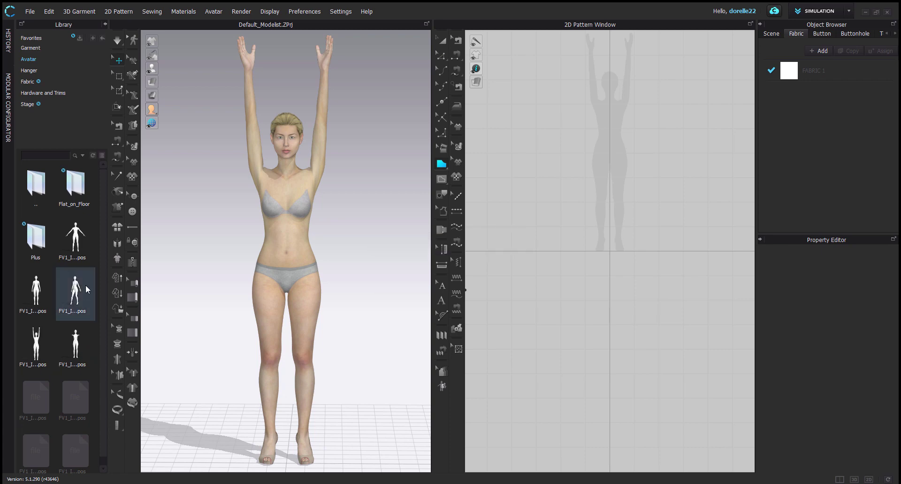
double_click(75, 291)
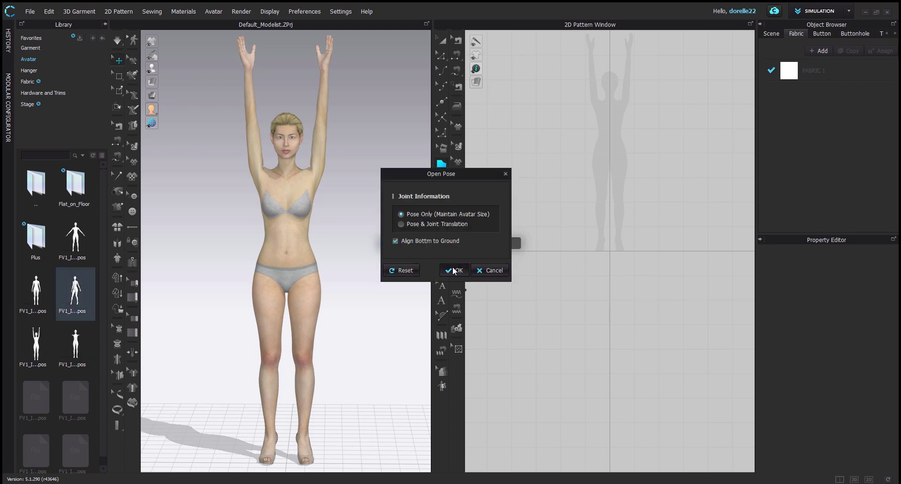
click(454, 271)
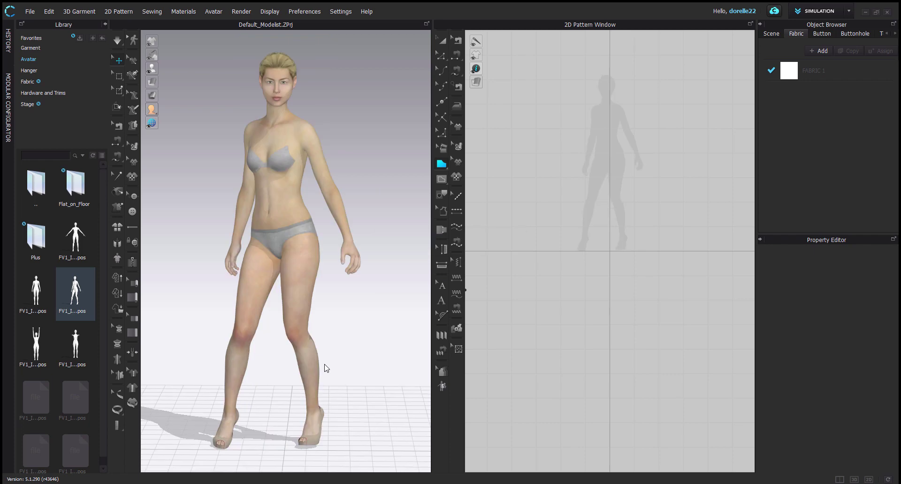
- Download another greyed-out pose file, the relaxed standing pose with arms lowered, and apply it with Pose Only (Maintain Avatar Size)
scroll(77, 364, down, 1)
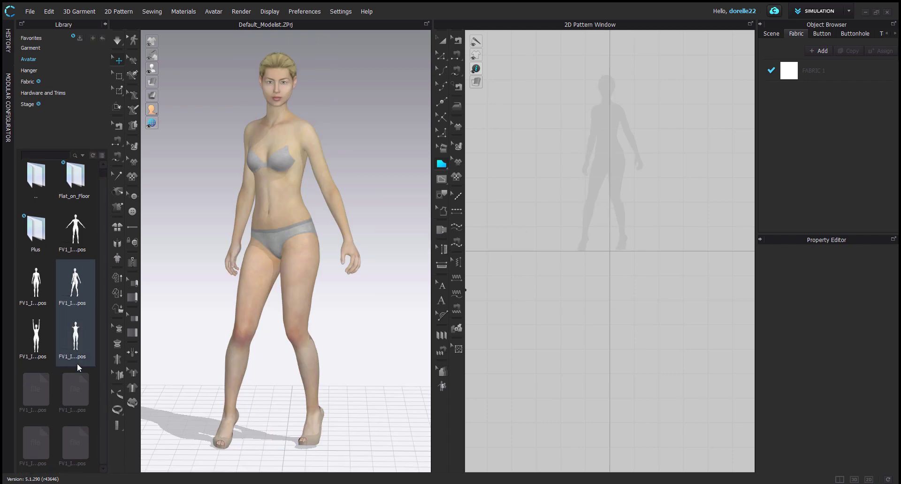
click(76, 392)
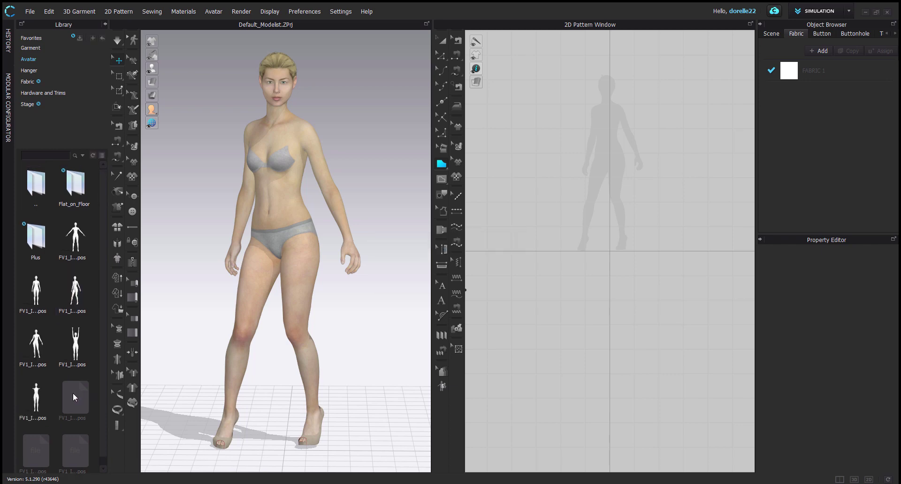
double_click(31, 351)
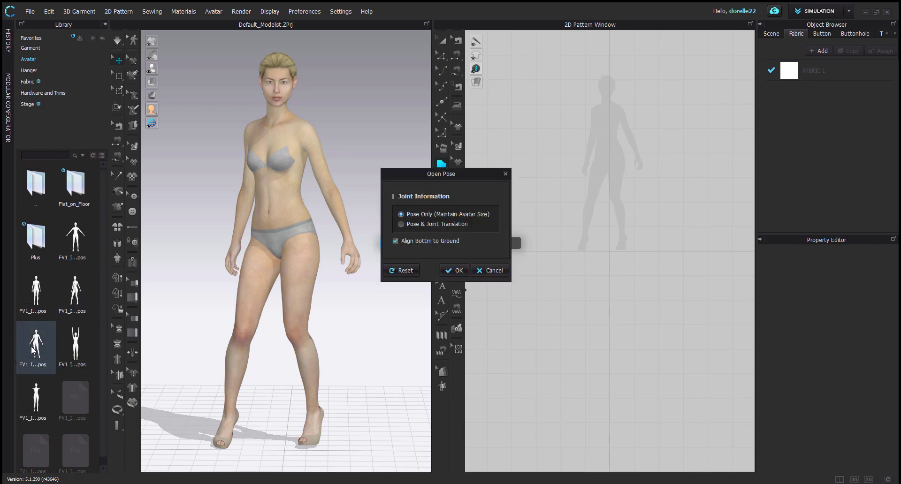
click(452, 268)
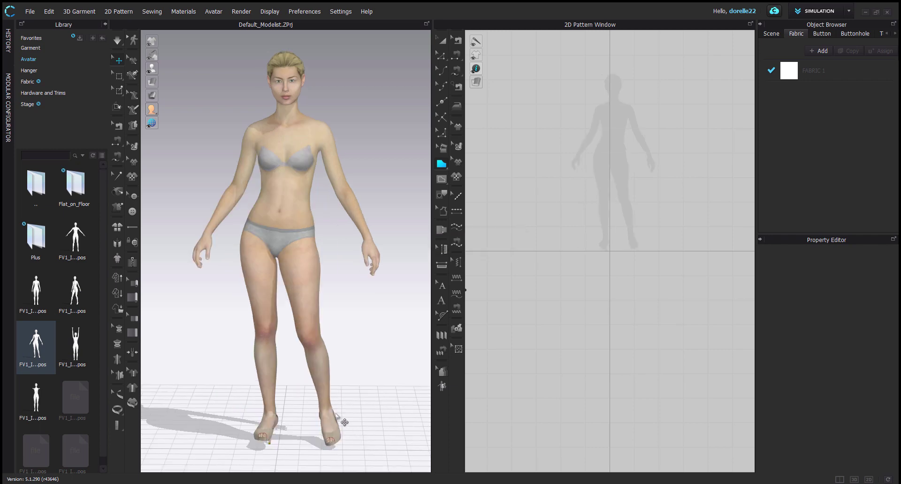
- Apply the FV1_Inheels_01_A.pos pose to the avatar with Pose Only (Maintain Avatar Size) and its bottom aligned to the ground
right_drag(365, 401, 328, 468)
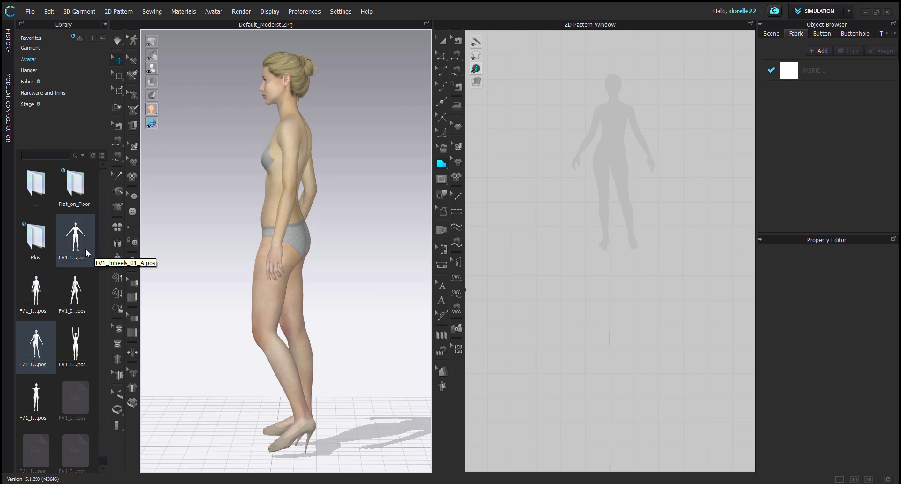
double_click(86, 250)
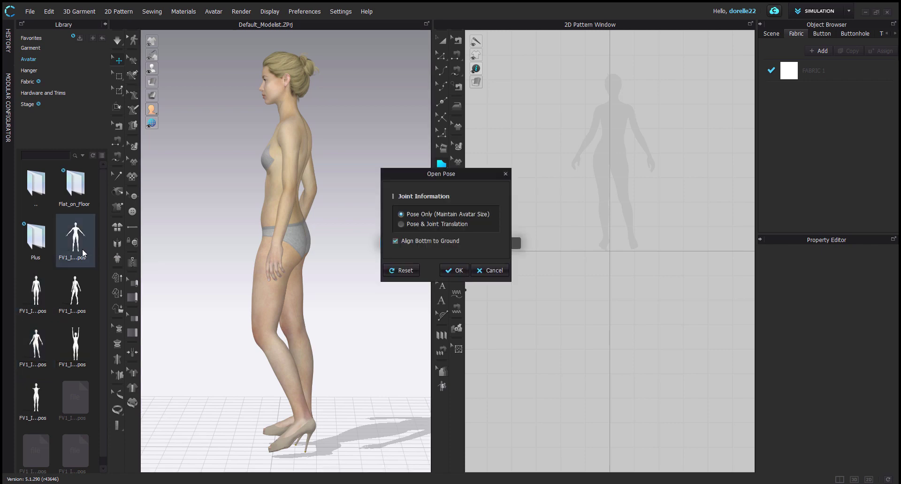
click(454, 270)
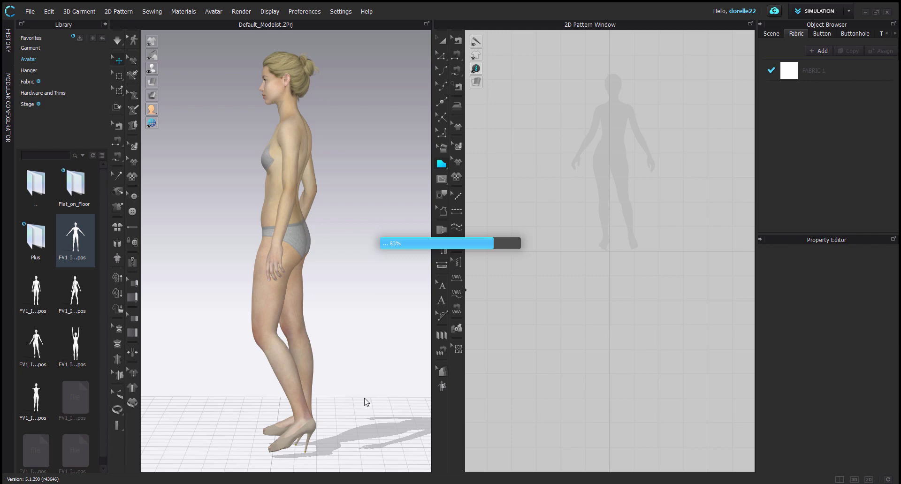
- Apply the pose with arms held slightly out and one knee bent, using Pose Only (Maintain Avatar Size), and inspect it from the front
double_click(45, 356)
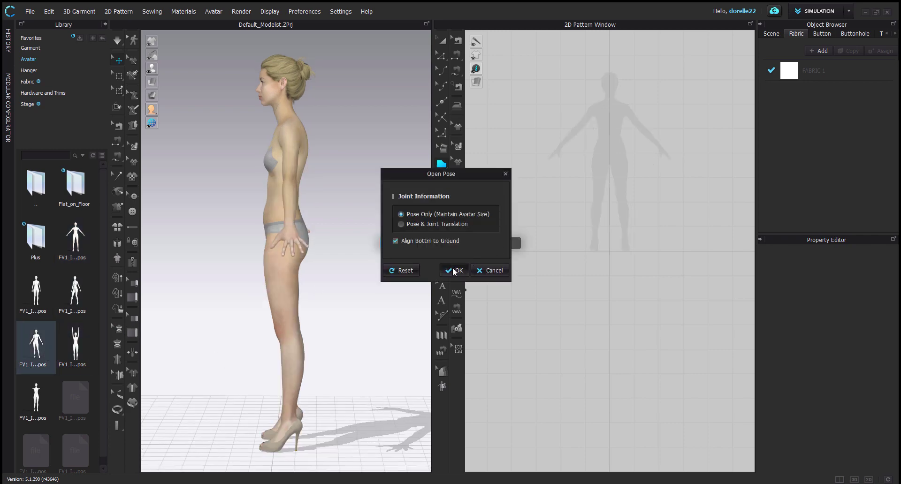
click(454, 271)
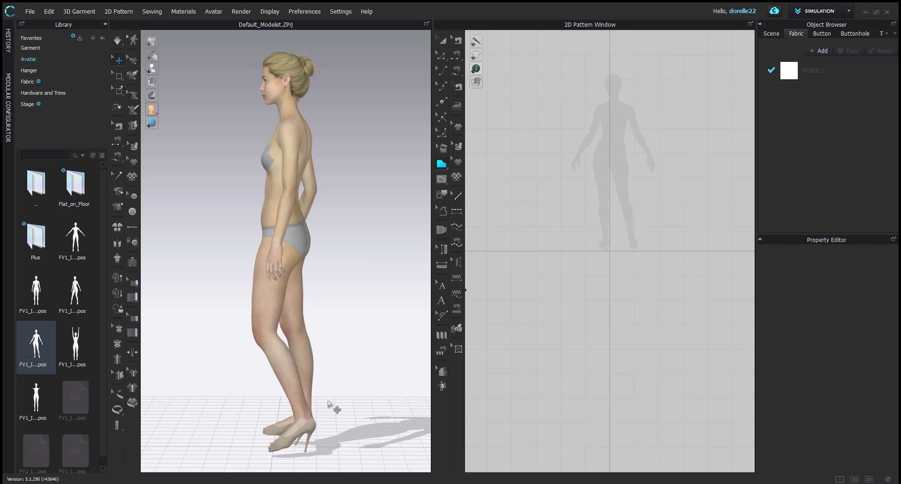
right_drag(337, 368, 443, 362)
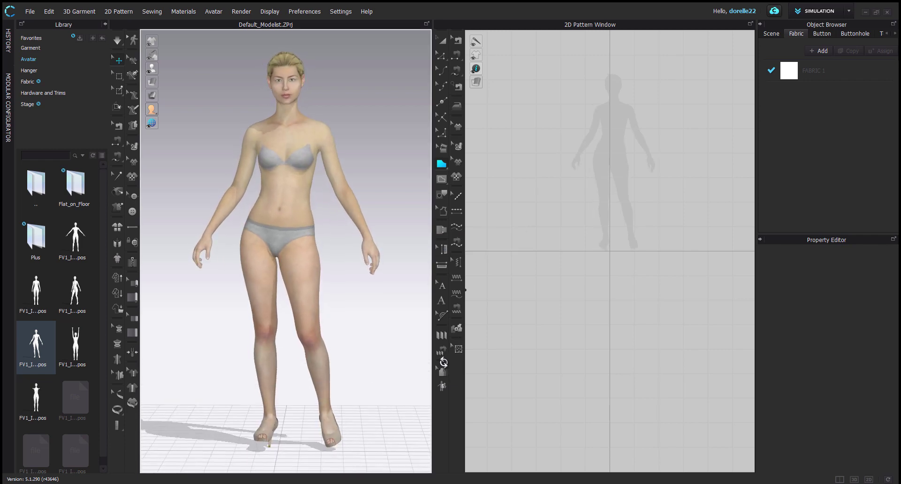
- Download the next greyed-out pose file and apply the straight standing pose with arms lowered, using Pose Only (Maintain Avatar Size)
click(82, 401)
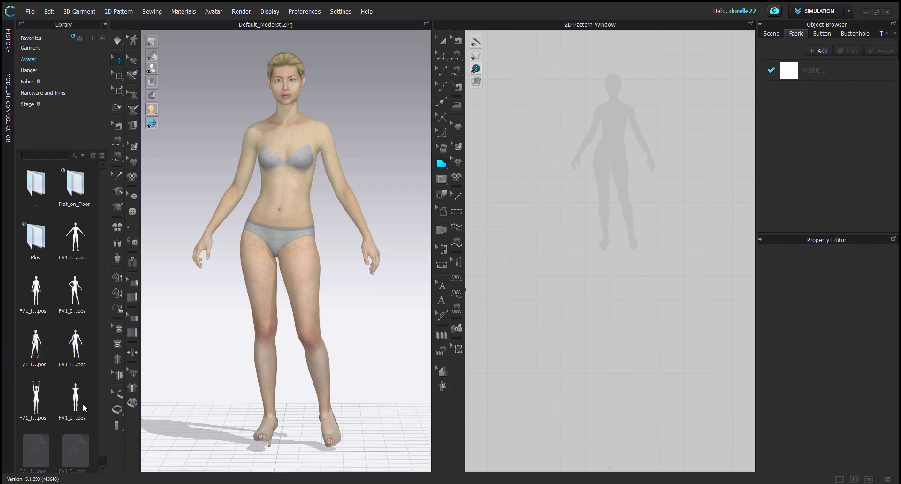
double_click(45, 296)
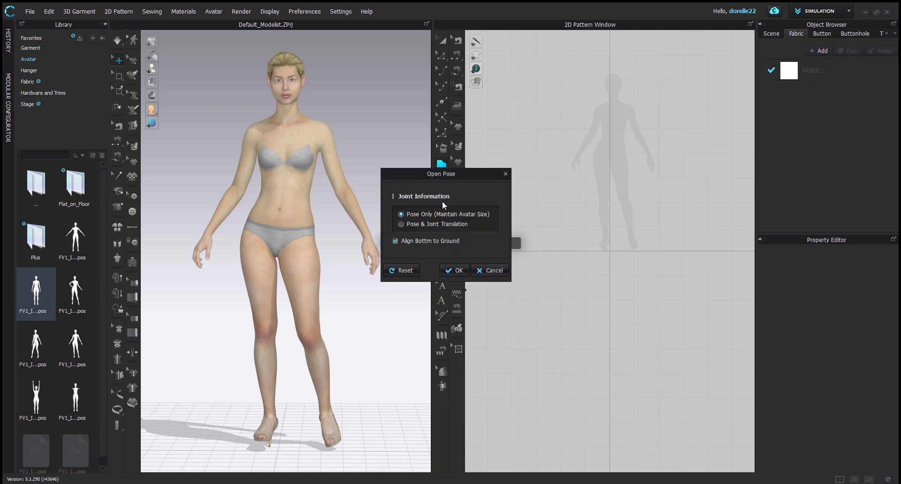
click(455, 270)
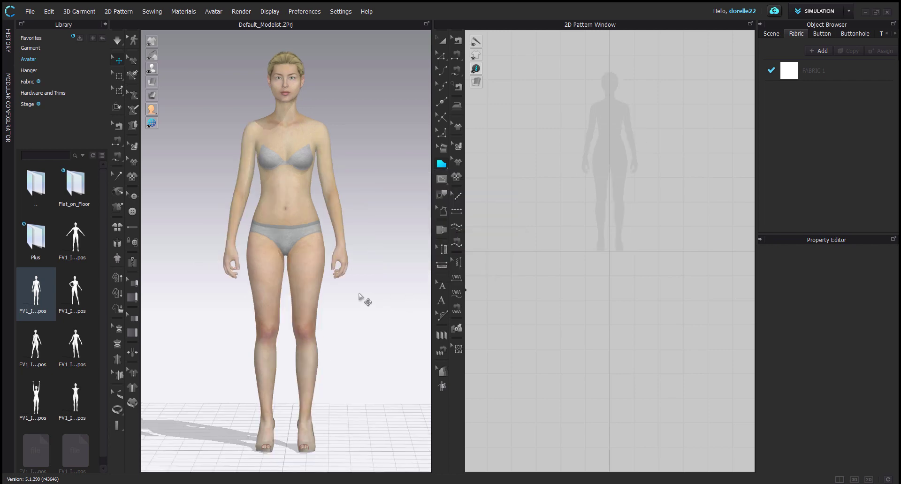
- Apply the hand-on-hip pose with Pose Only (Maintain Avatar Size) and the avatar's bottom aligned to the ground
click(83, 308)
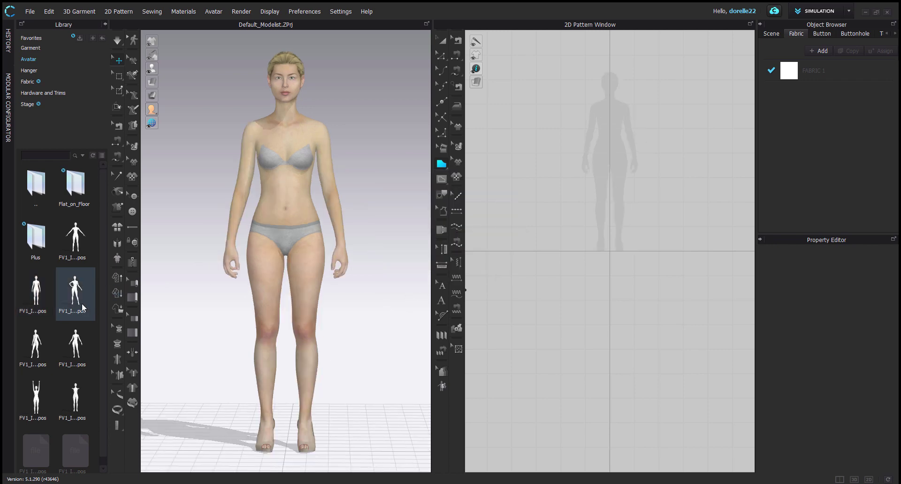
double_click(76, 299)
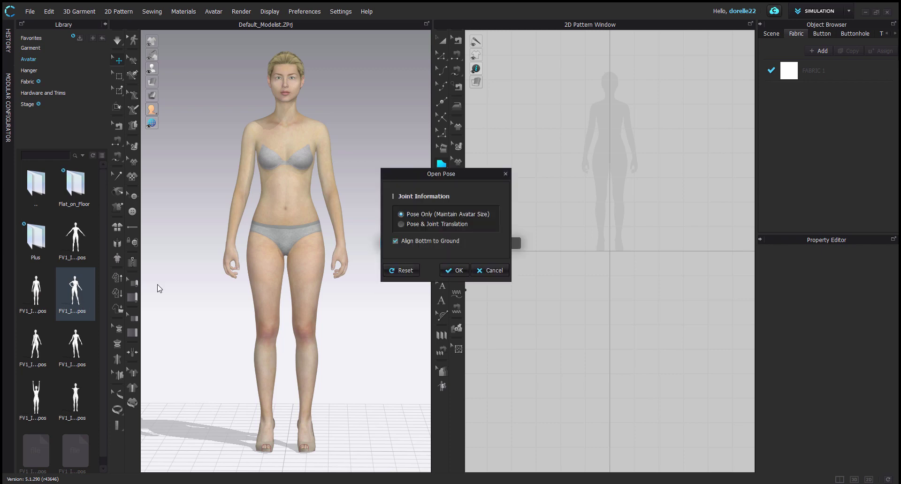
click(451, 271)
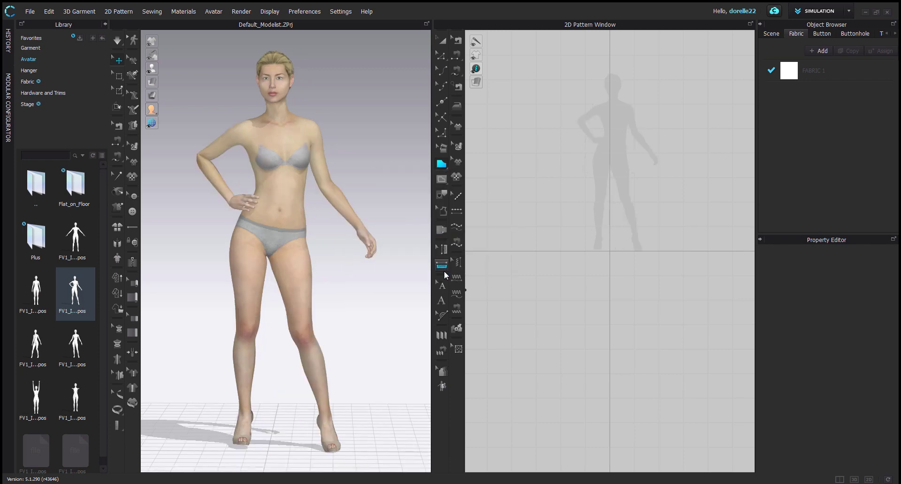
mouse_move(401, 413)
right_down()
mouse_move(305, 404)
mouse_move(497, 407)
mouse_move(505, 384)
mouse_move(511, 400)
mouse_move(386, 417)
right_up()
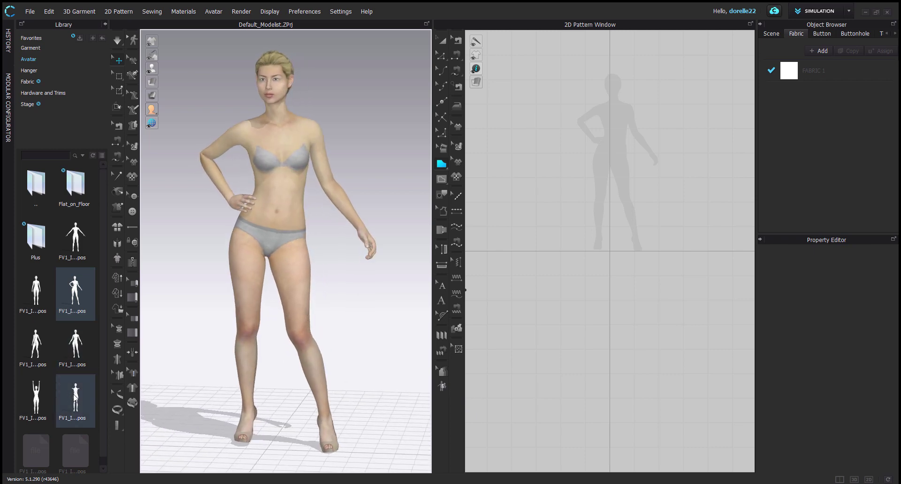
- Download another greyed-out pose file and apply the seated pose to the avatar with Pose Only (Maintain Avatar Size)
scroll(75, 397, down, 1)
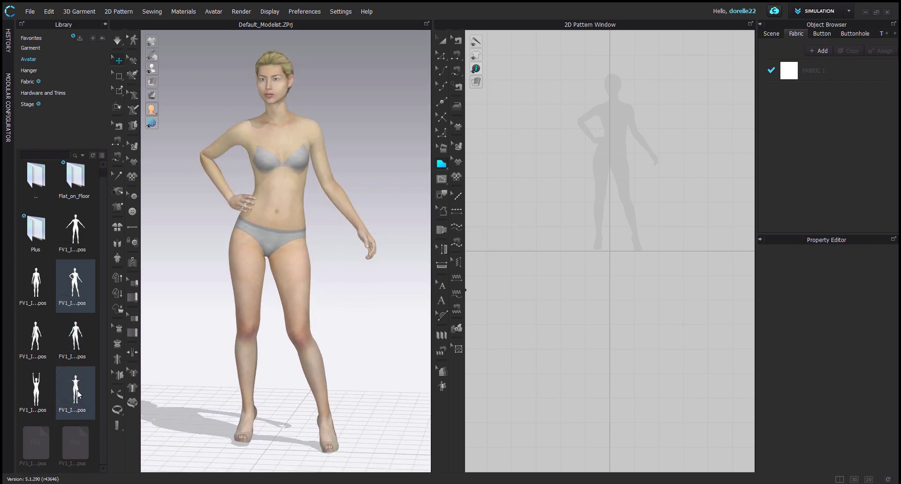
click(76, 444)
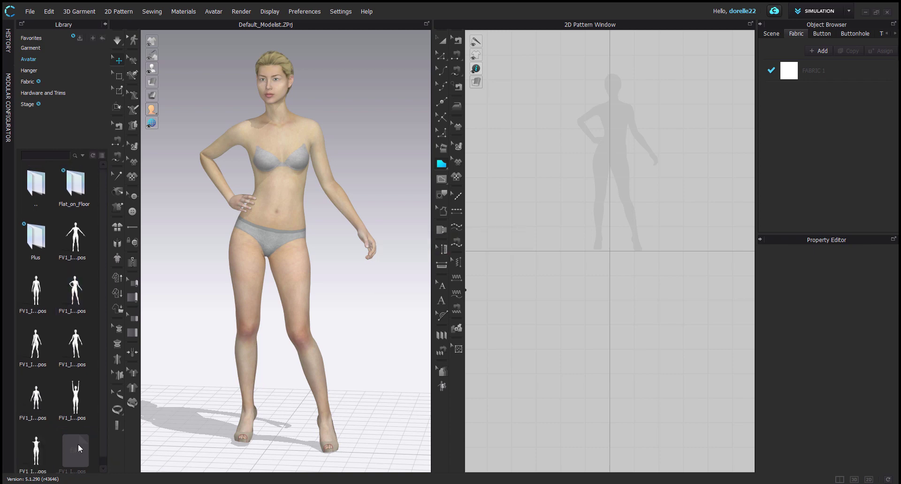
drag(36, 409, 39, 400)
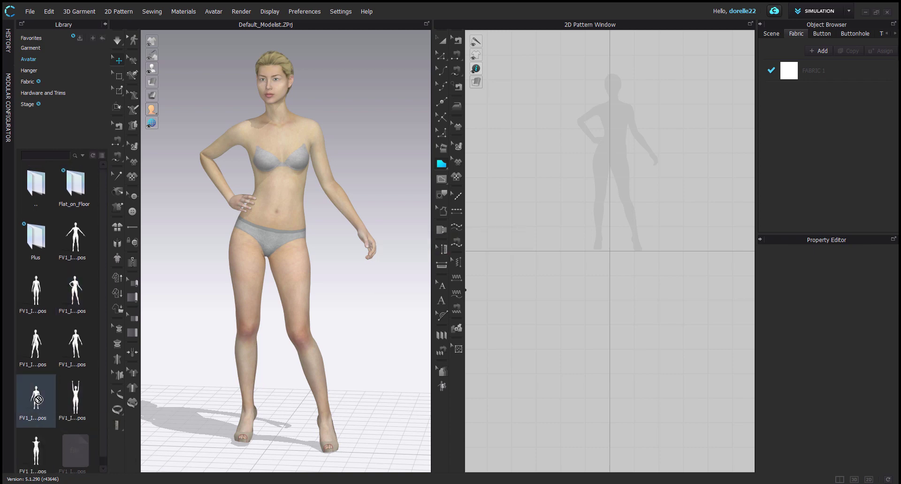
double_click(39, 400)
click(457, 271)
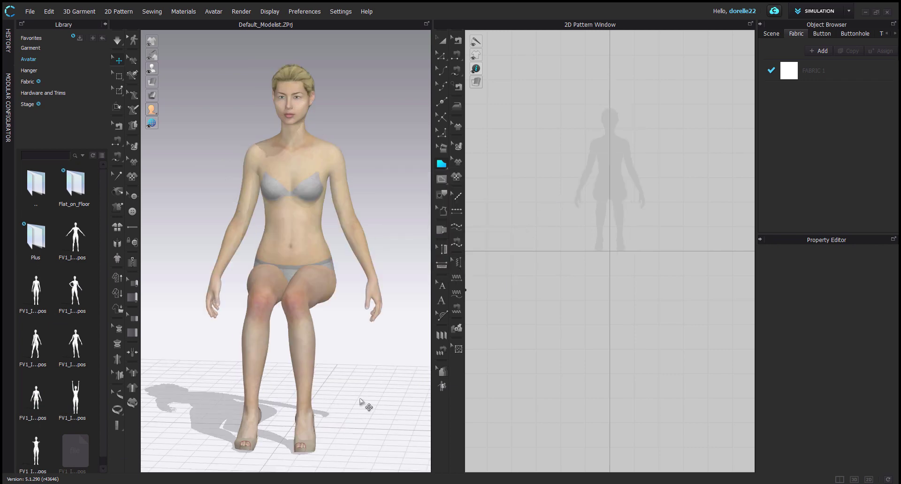
mouse_move(364, 404)
right_down()
mouse_move(207, 384)
mouse_move(279, 364)
mouse_move(299, 330)
mouse_move(322, 396)
mouse_move(390, 416)
mouse_move(366, 424)
mouse_move(388, 474)
mouse_move(364, 438)
mouse_move(312, 413)
mouse_move(244, 387)
mouse_move(243, 402)
mouse_move(222, 399)
mouse_move(271, 393)
mouse_move(282, 428)
mouse_move(426, 393)
mouse_move(362, 396)
right_up()
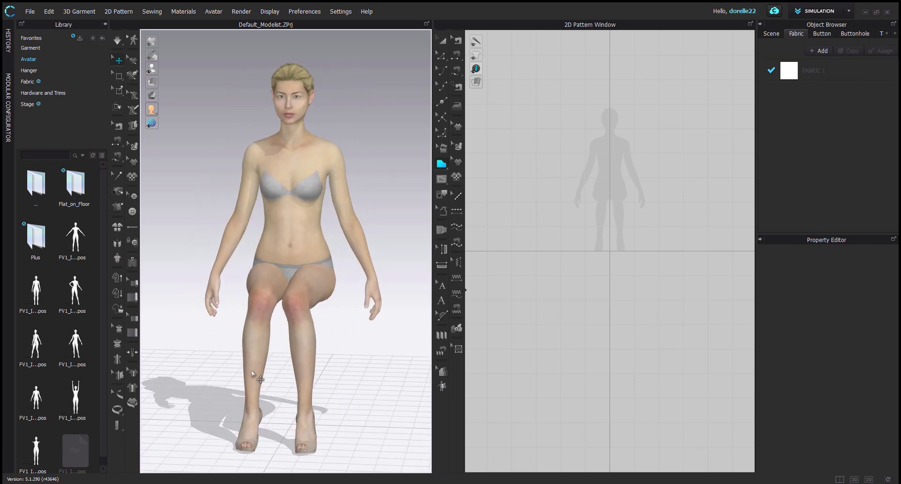
- Download the last greyed-out pose file, apply the wide-legged standing pose with Pose Only (Maintain Avatar Size), and inspect the avatar from behind
click(74, 450)
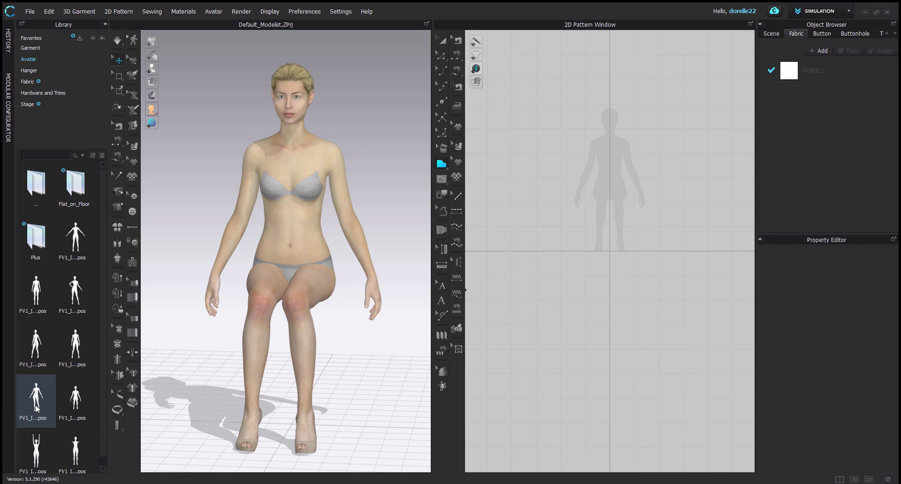
double_click(77, 350)
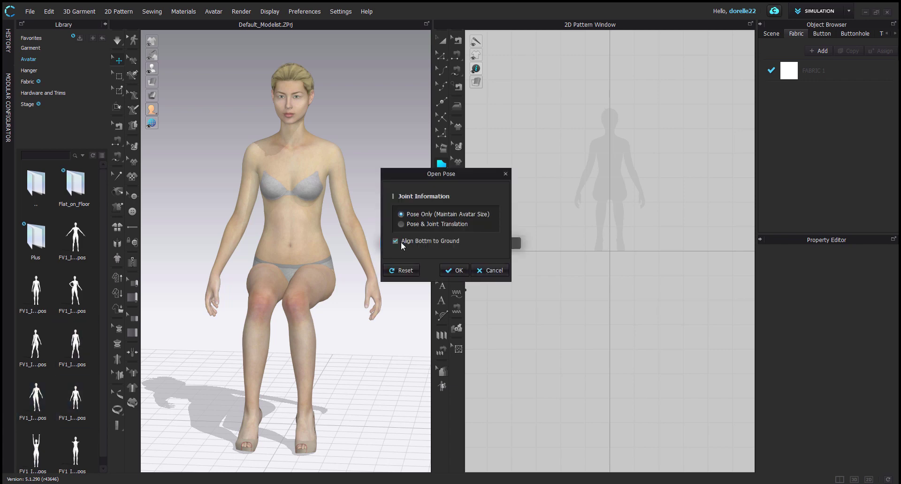
click(453, 270)
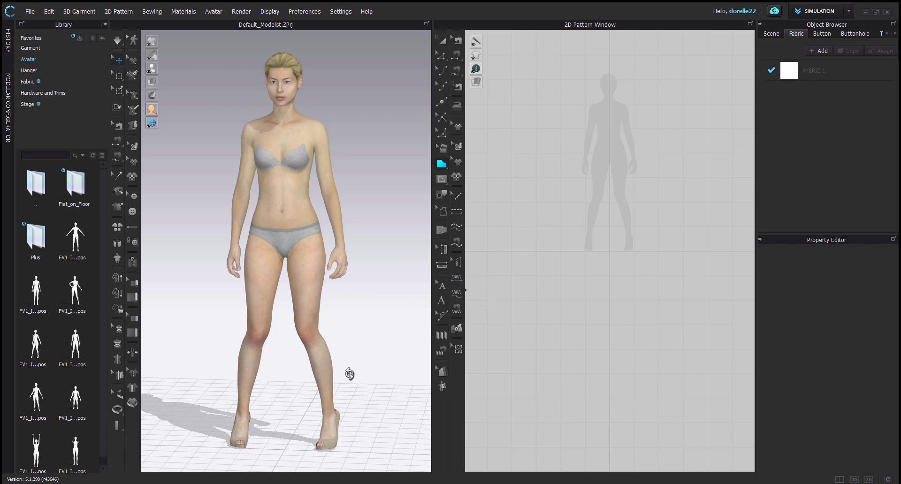
right_drag(347, 371, 613, 376)
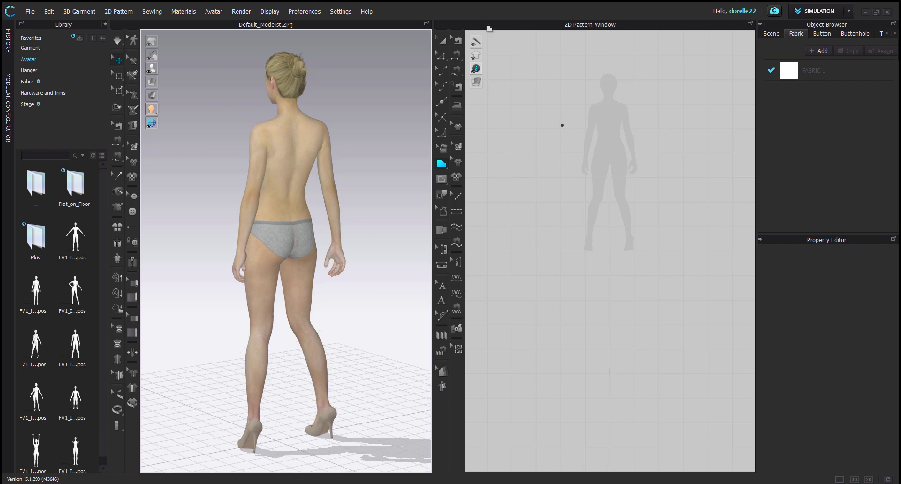
- Delete all avatars from the scene
click(270, 12)
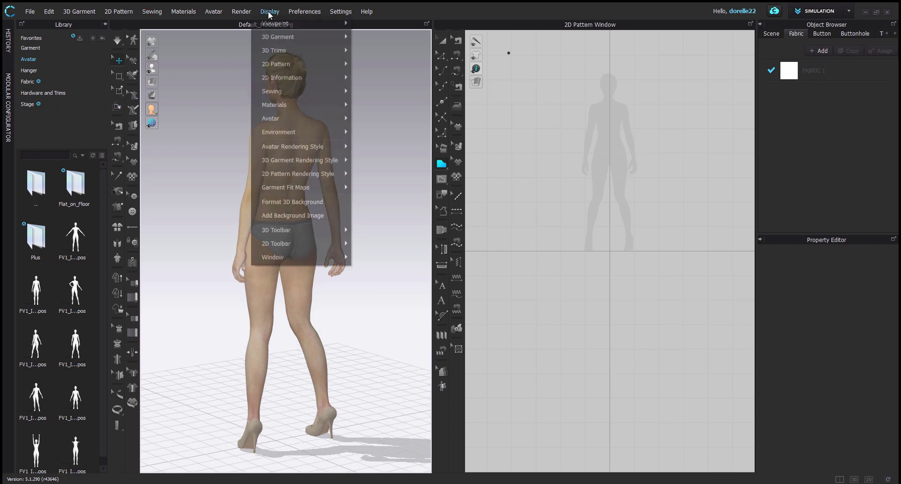
click(365, 11)
click(208, 12)
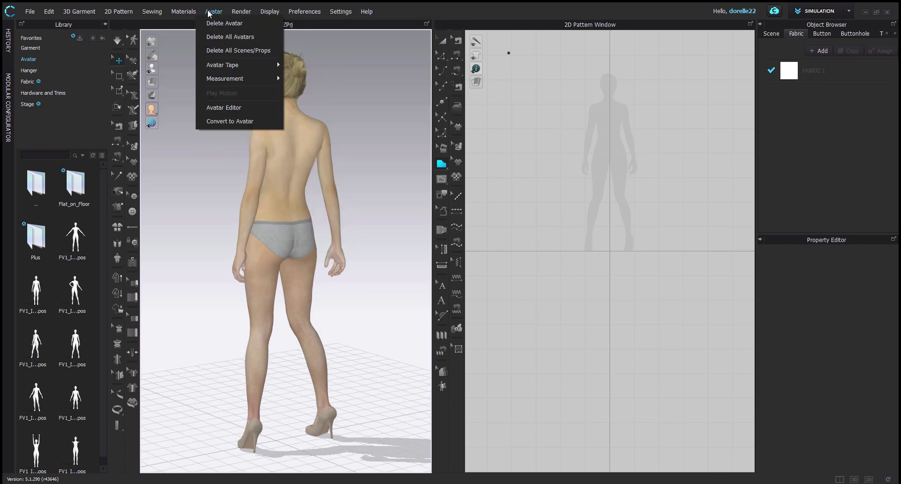
click(230, 37)
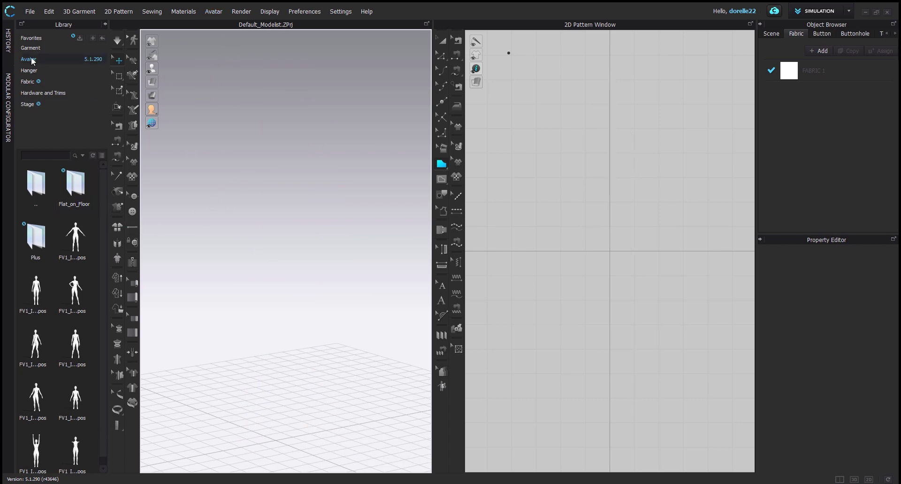
- Leave the Female_V1 pose files and open the Female_V2 avatar folder in the Library
double_click(36, 186)
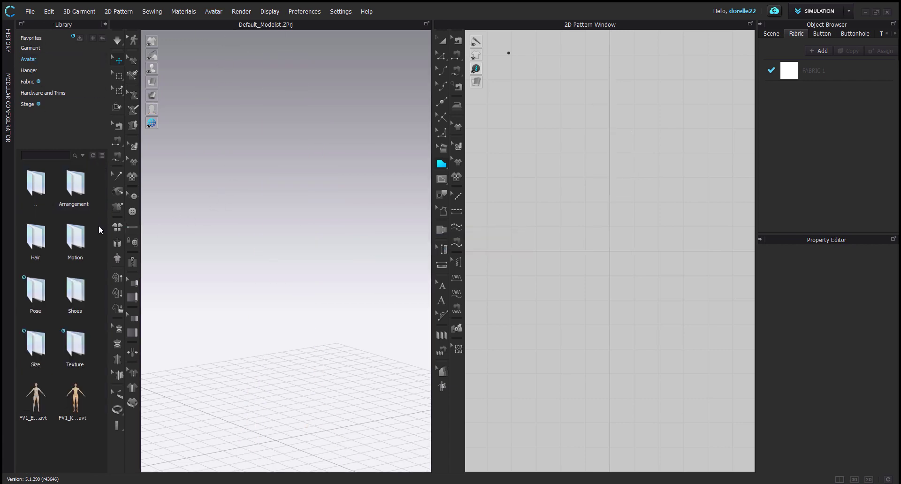
mouse_move(67, 414)
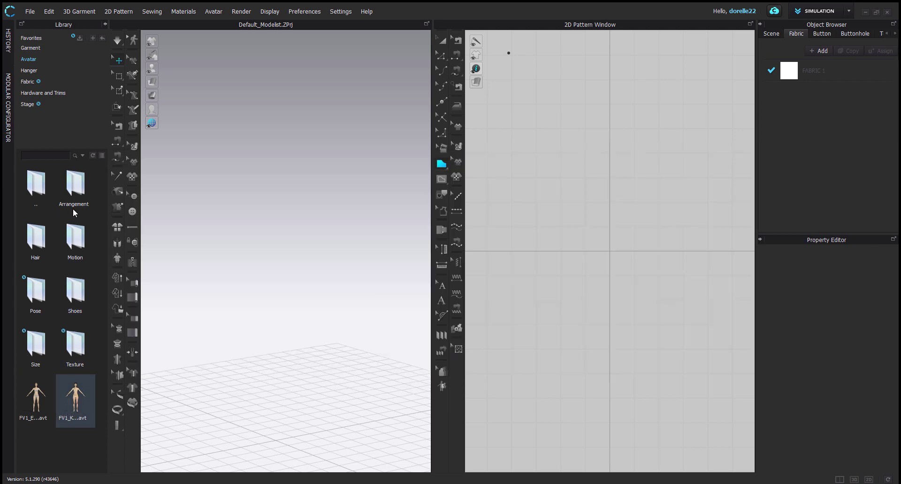
double_click(41, 190)
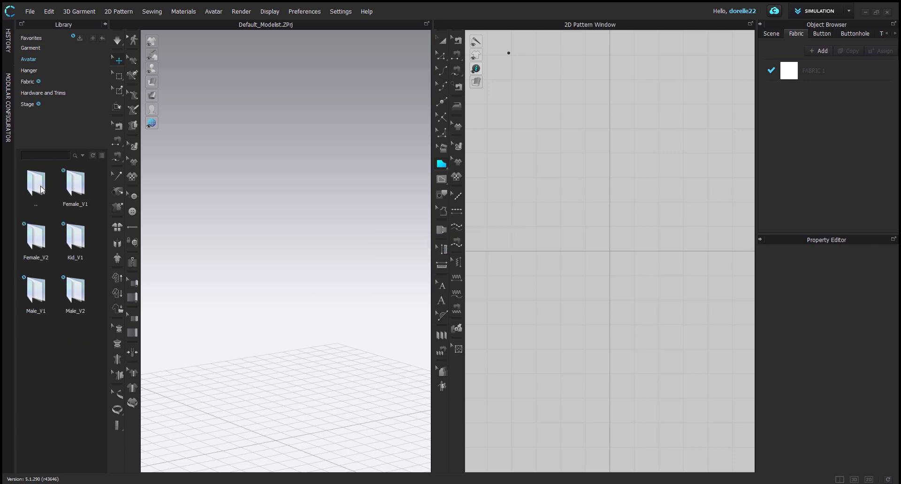
double_click(33, 236)
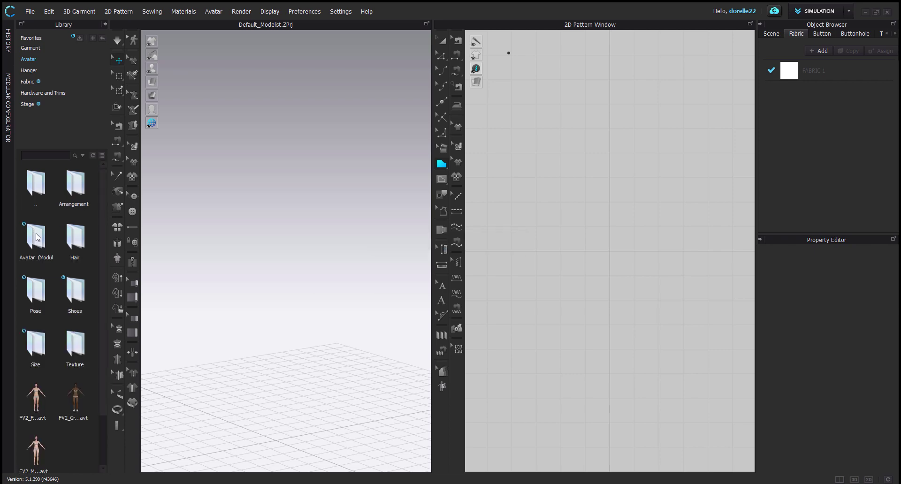
- Preview and download the greyed-out FV2_Grace.avt avatar in the Female_V2 folder
scroll(43, 237, down, 1)
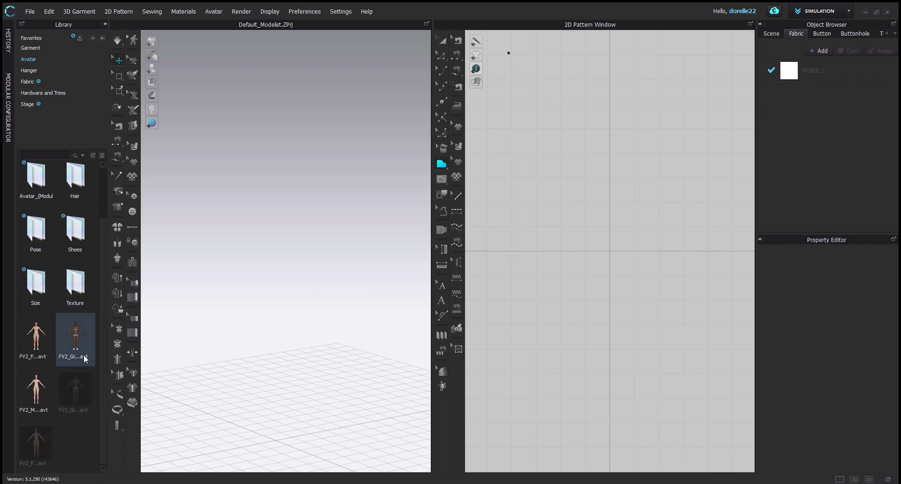
mouse_move(82, 351)
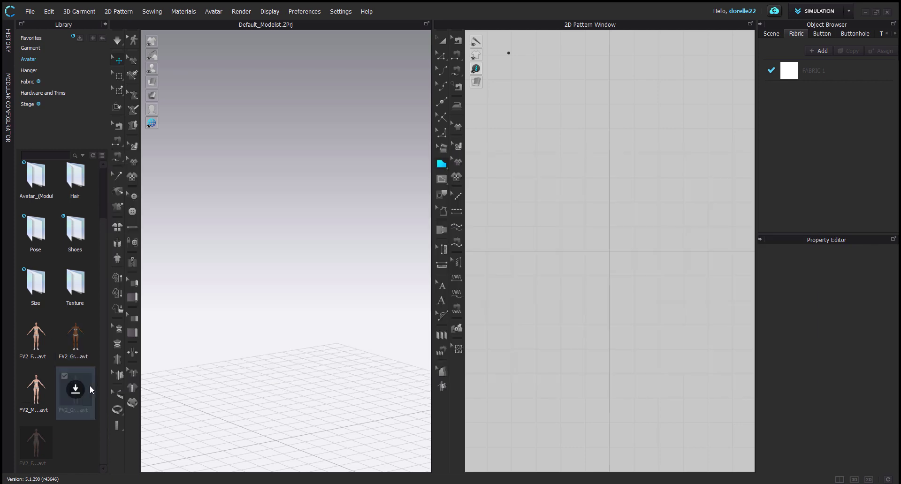
mouse_move(84, 391)
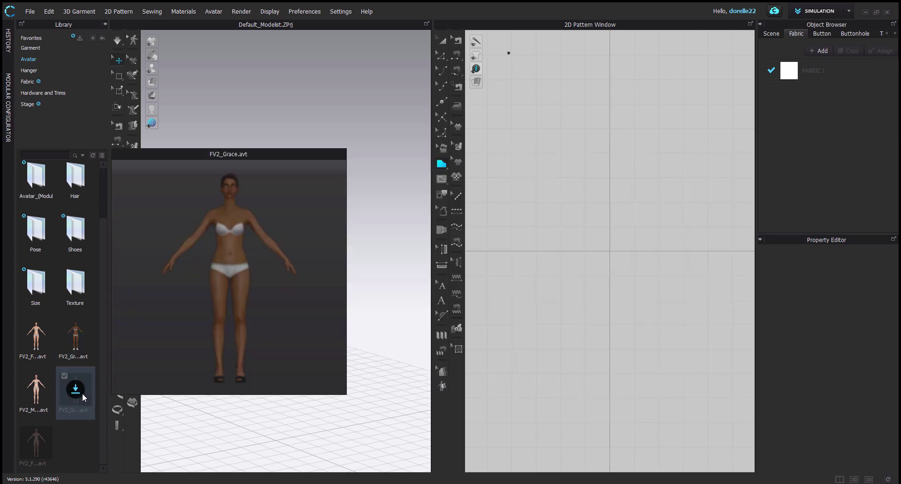
click(81, 392)
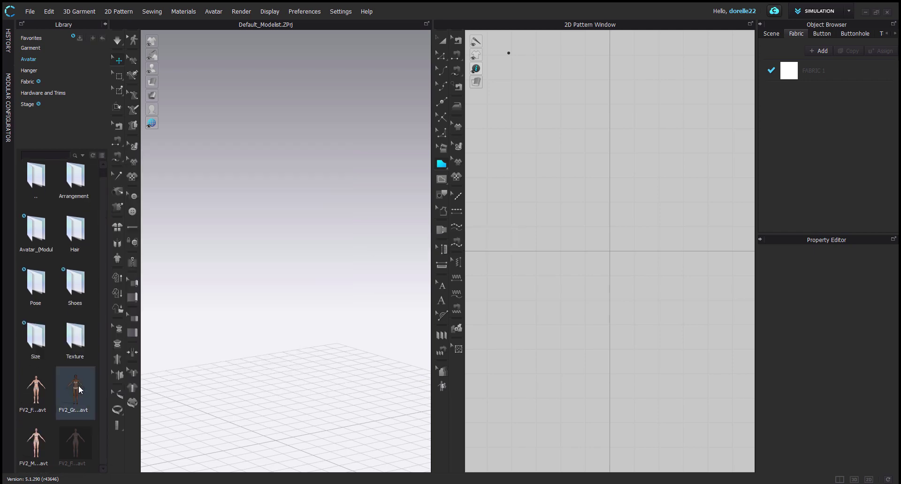
- Examine the previews of the Female_V2 avatar files, including FV2_Feifei.avt
mouse_move(85, 382)
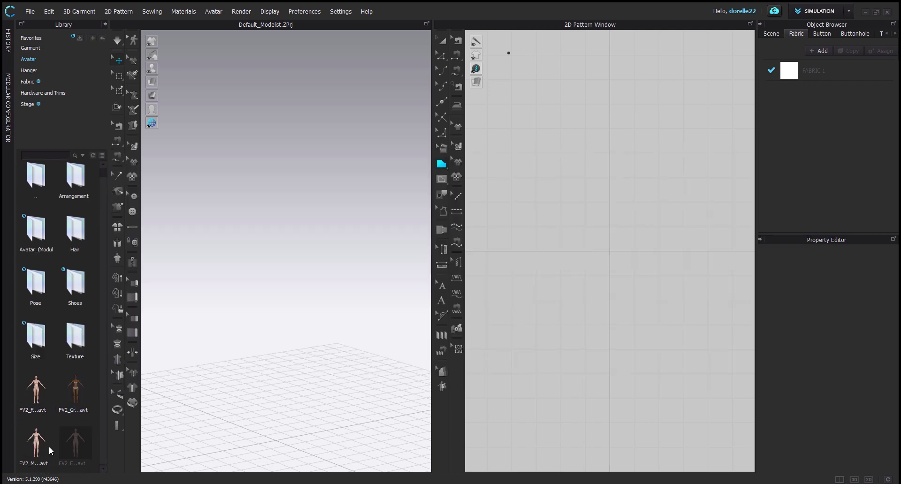
mouse_move(27, 419)
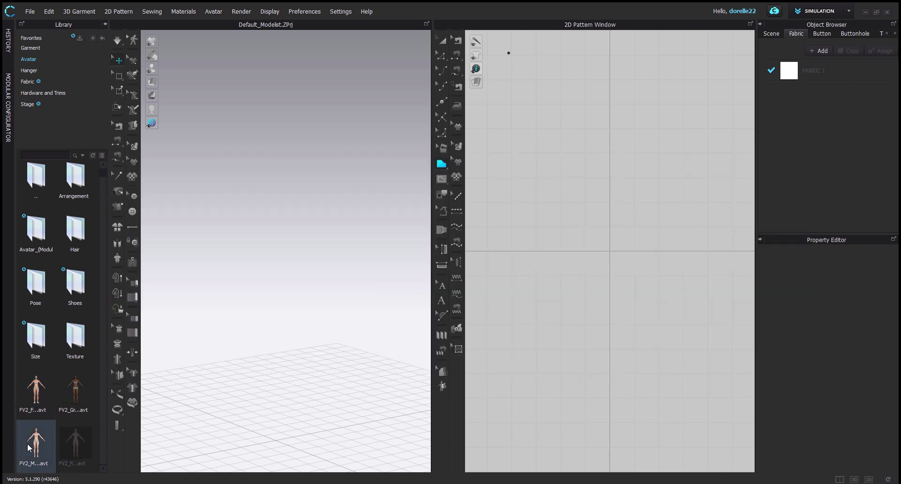
mouse_move(27, 444)
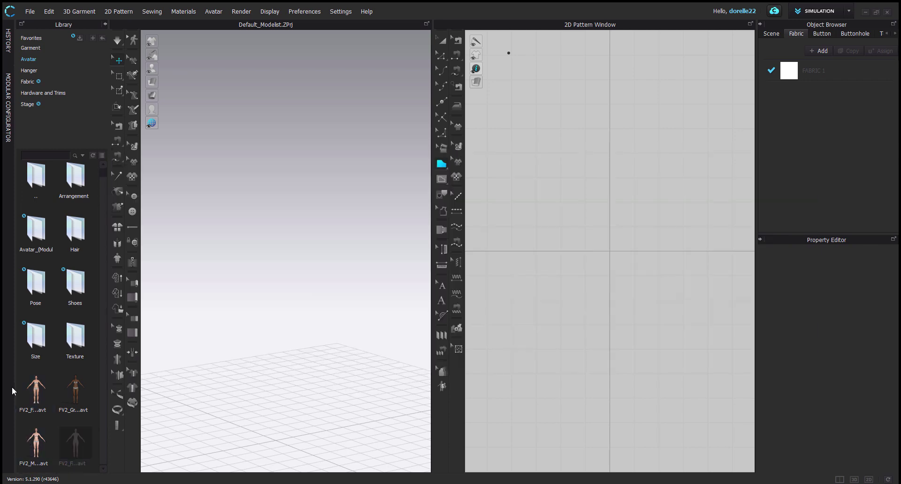
mouse_move(44, 390)
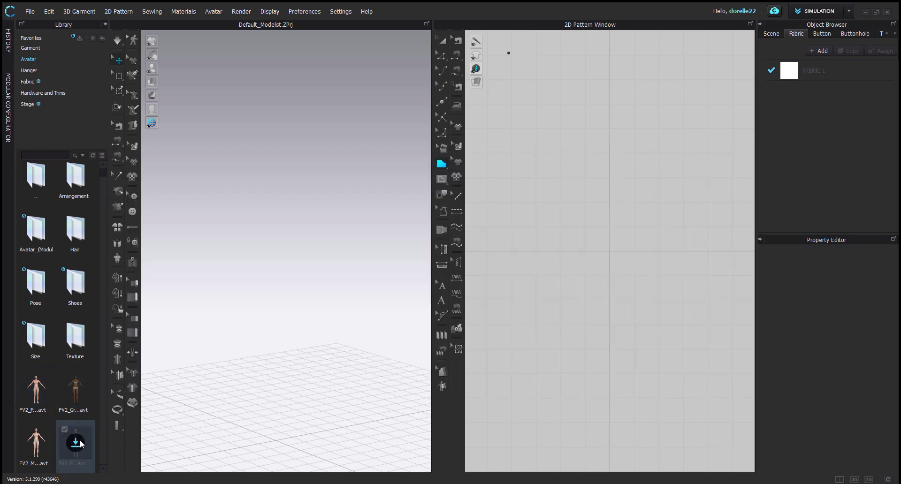
mouse_move(81, 444)
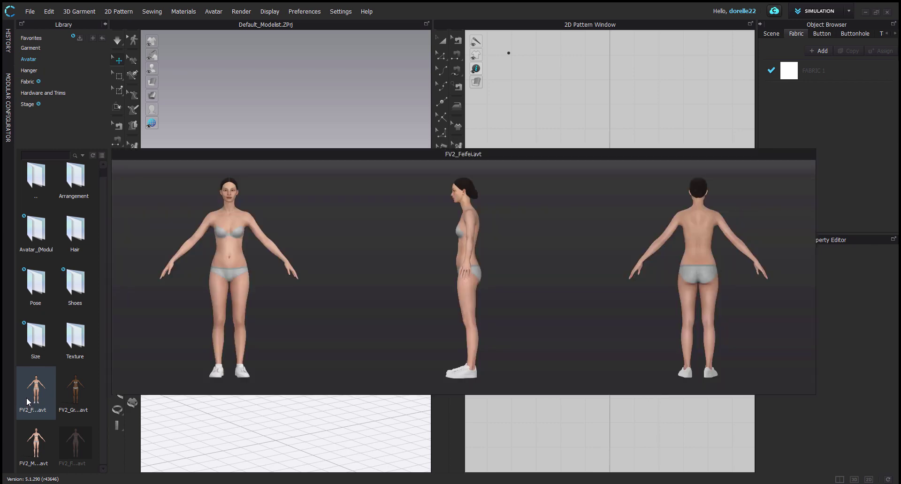
- Load the FV2_Feifei.avt avatar and apply the first in-heels pose with Pose Only and the bottom aligned to the ground
double_click(35, 398)
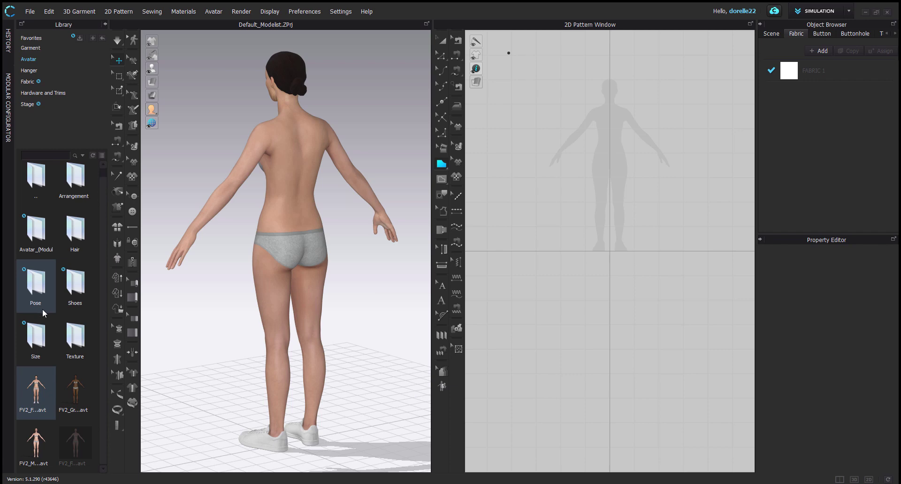
key(2)
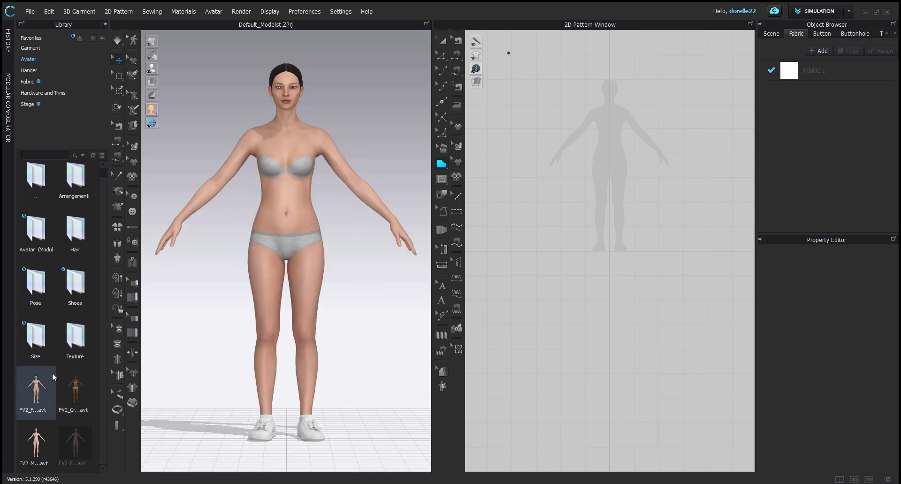
double_click(49, 294)
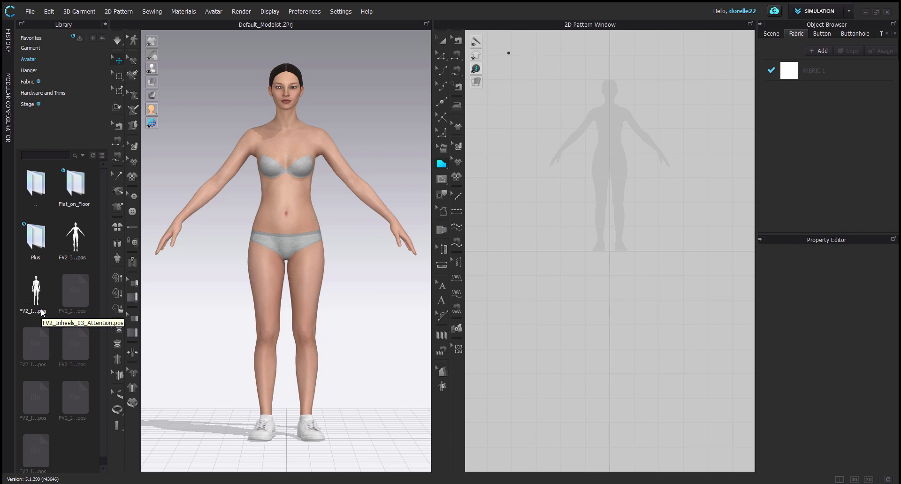
double_click(72, 247)
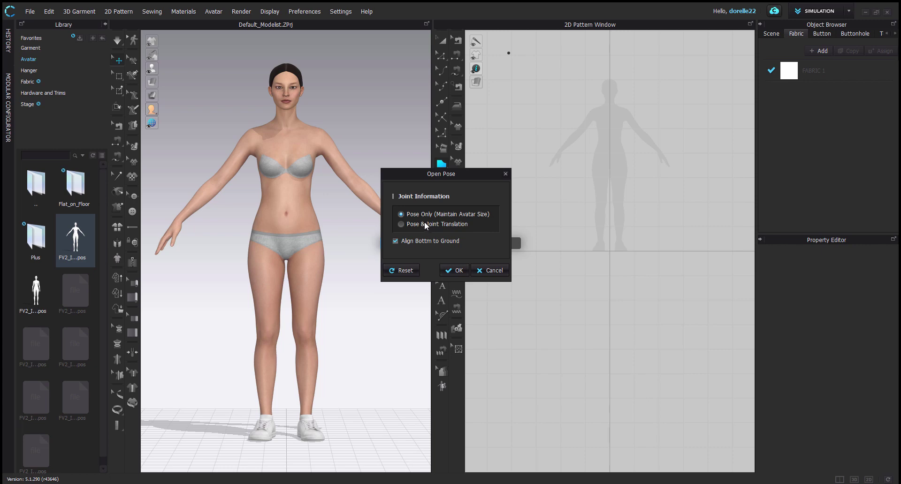
click(456, 271)
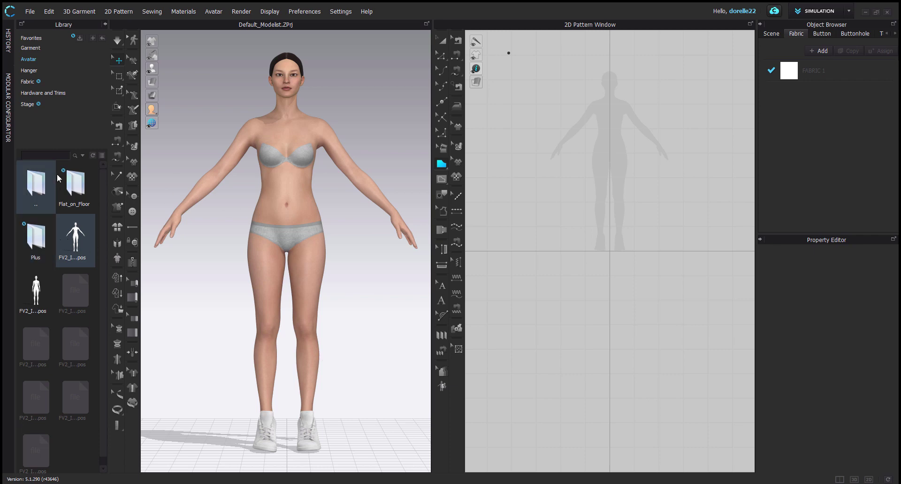
- Try the black strappy high heels and the beige peep-toe pumps from the Female_V2 Shoes folder on the avatar
double_click(43, 196)
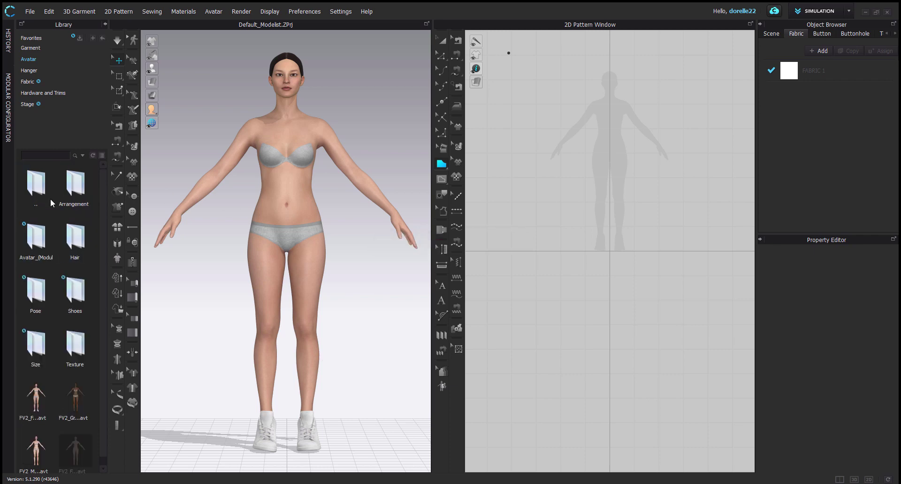
double_click(83, 302)
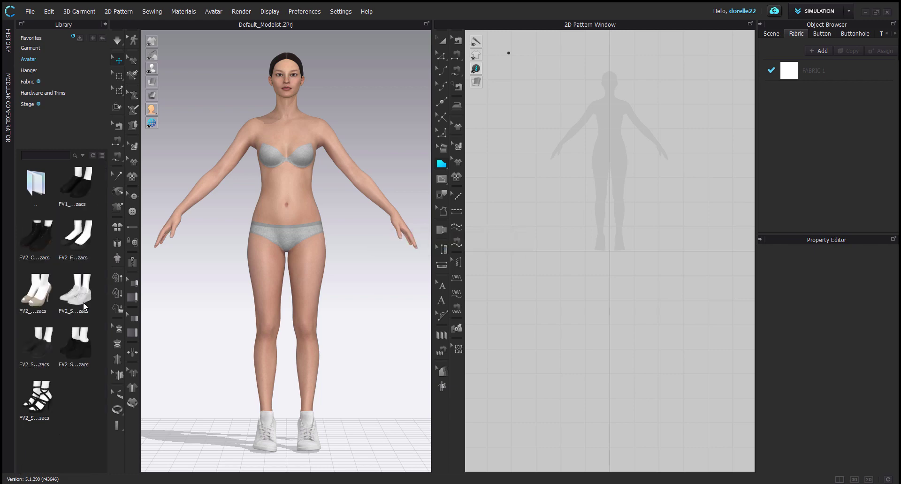
double_click(46, 402)
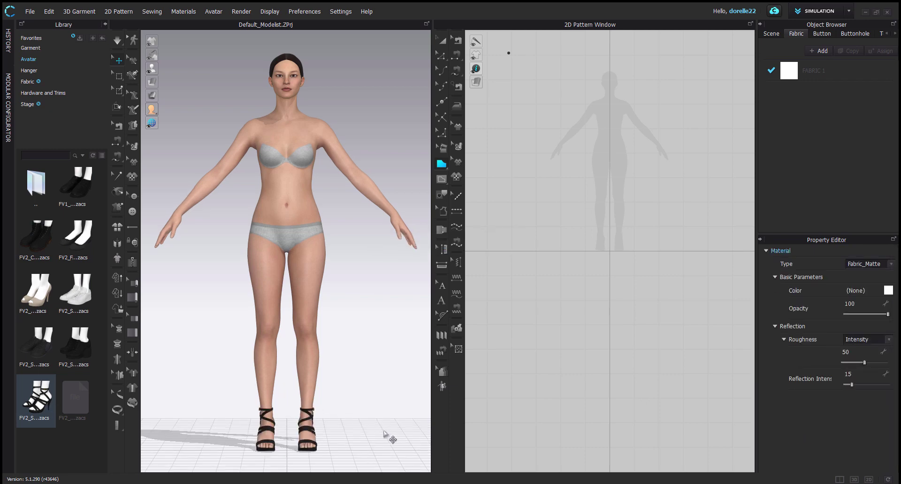
mouse_move(384, 435)
right_down()
mouse_move(242, 422)
mouse_move(271, 430)
mouse_move(507, 424)
mouse_move(372, 433)
mouse_move(381, 431)
right_up()
double_click(47, 297)
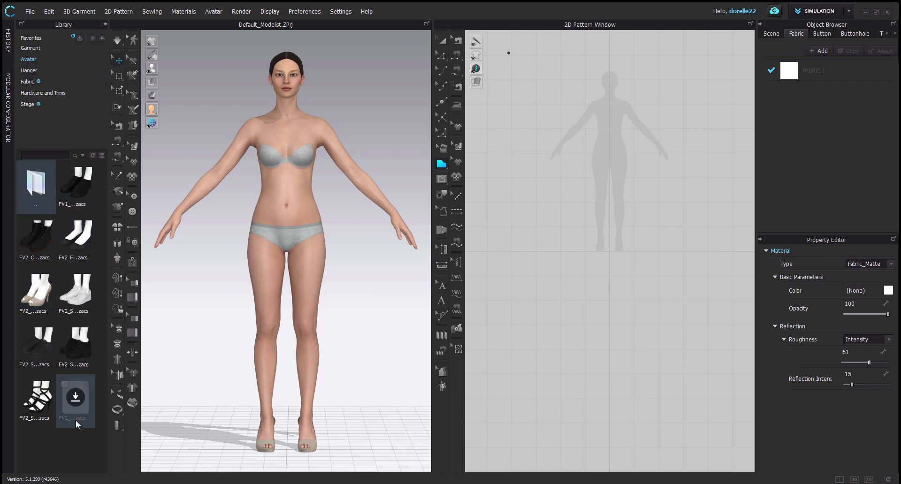
- Download the greyed-out Female_V2 shoe file, and put the black wedge shoes on the avatar to inspect them up close
click(75, 399)
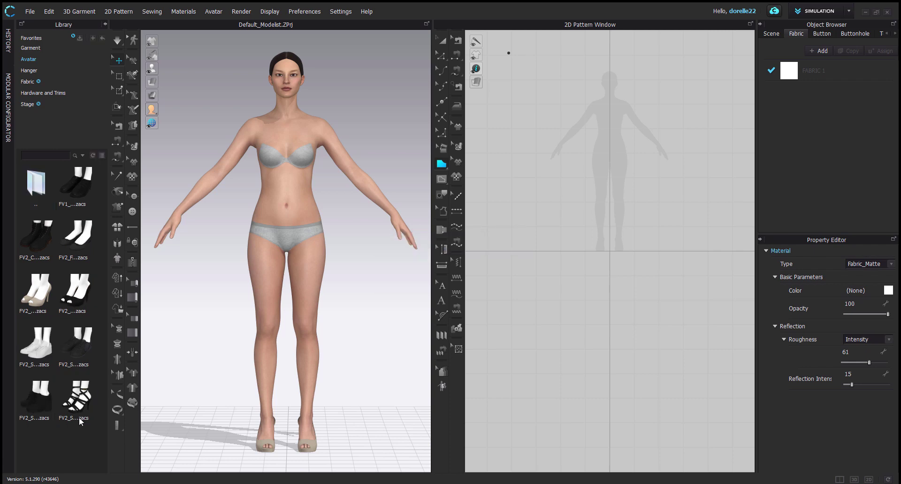
double_click(46, 410)
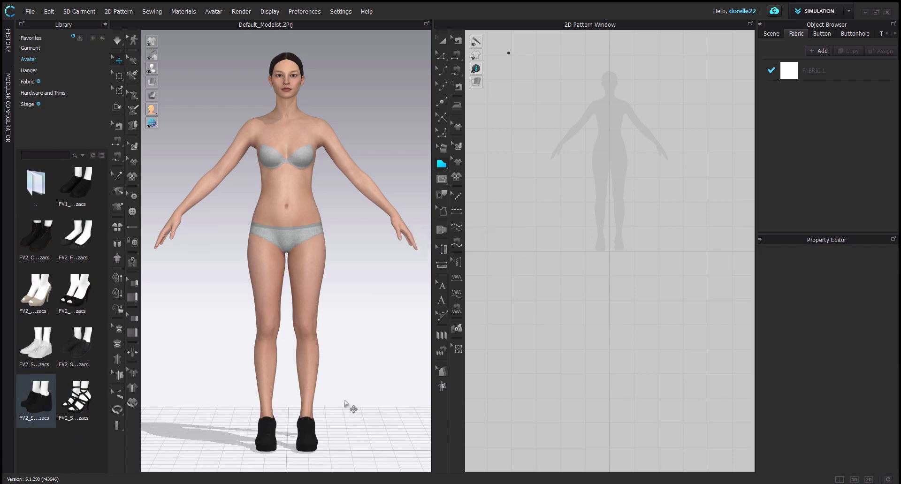
right_drag(345, 403, 342, 429)
scroll(342, 427, up, 5)
middle_drag(342, 427, 373, 263)
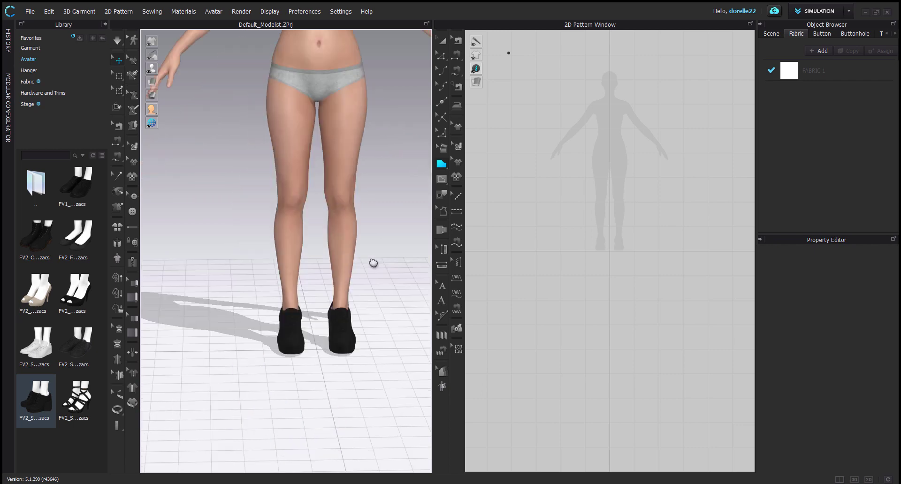
scroll(373, 263, up, 6)
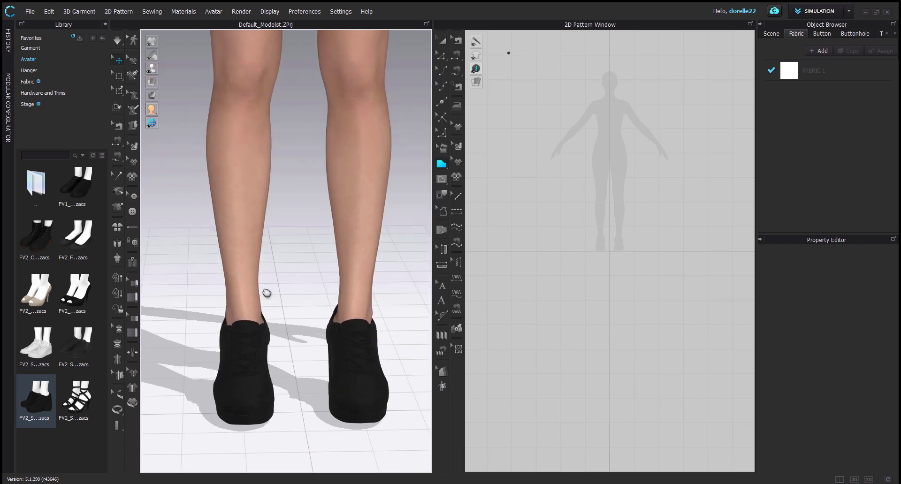
middle_drag(267, 293, 270, 310)
right_drag(368, 371, 296, 364)
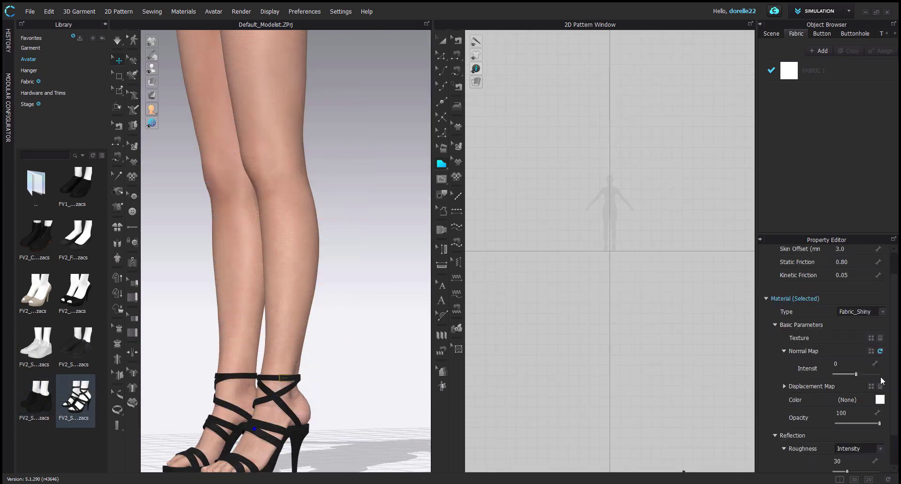
- Examine the black strappy high heels on the avatar's feet from the side
scroll(881, 383, down, 3)
right_drag(328, 367, 500, 367)
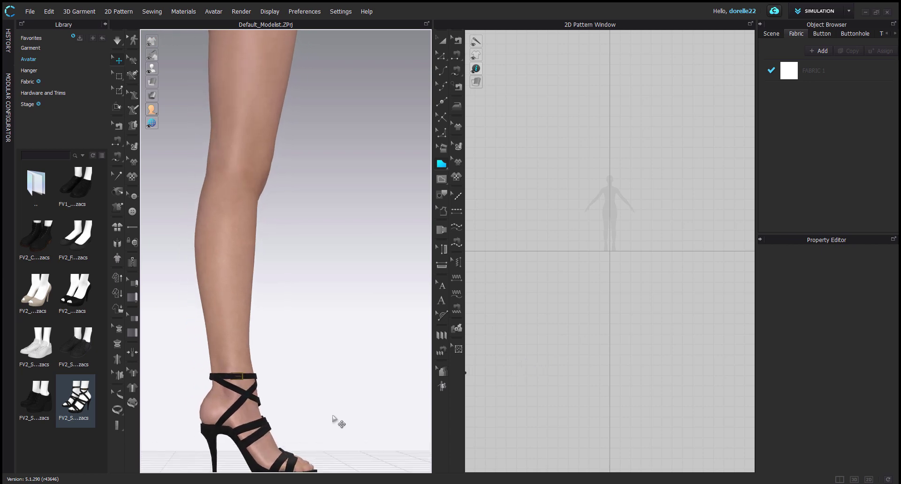
middle_drag(333, 419, 352, 358)
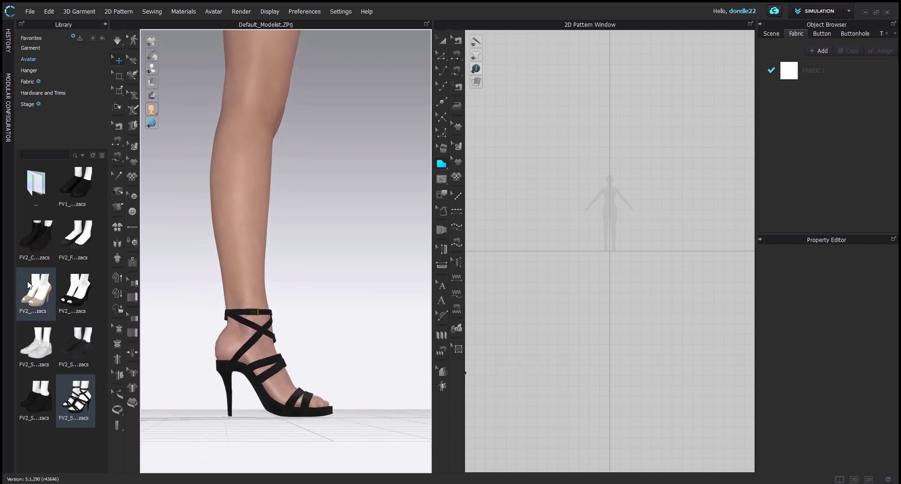
- Put the black peep-toe heels on the avatar and inspect them from the side and front
double_click(69, 293)
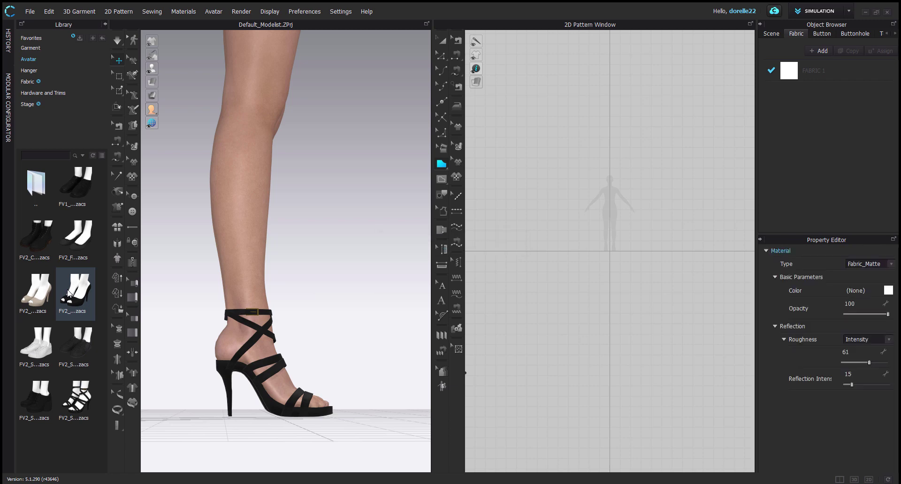
mouse_move(317, 414)
right_down()
mouse_move(179, 412)
mouse_move(173, 426)
mouse_move(96, 416)
mouse_move(161, 410)
mouse_move(364, 429)
mouse_move(322, 424)
right_up()
scroll(329, 428, up, 5)
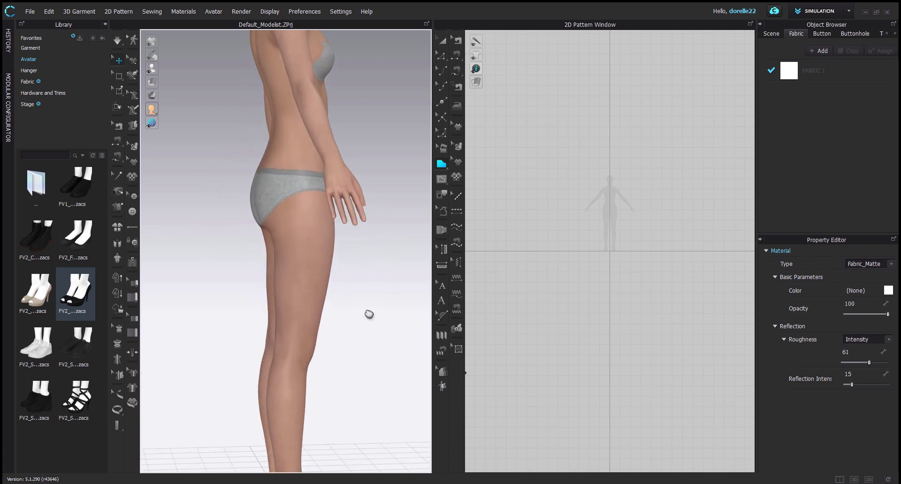
scroll(368, 314, down, 4)
scroll(378, 380, up, 3)
middle_drag(379, 380, 269, 222)
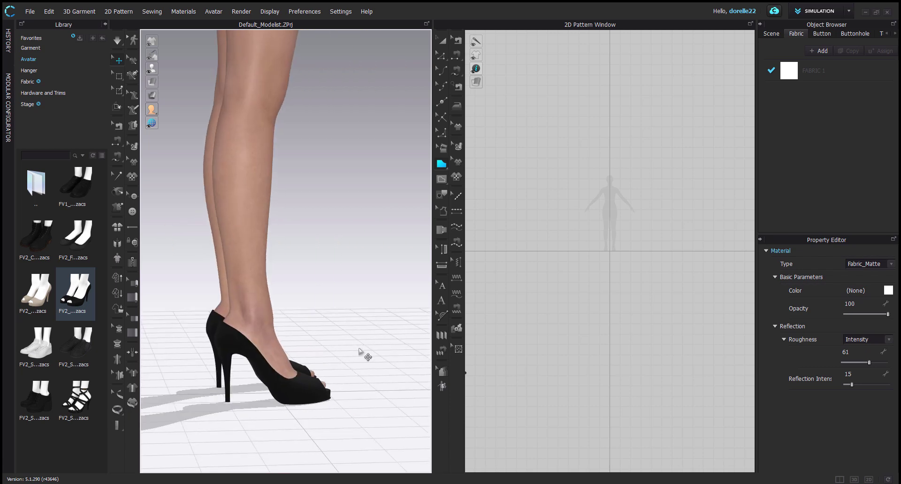
scroll(364, 356, up, 3)
middle_drag(345, 268, 344, 245)
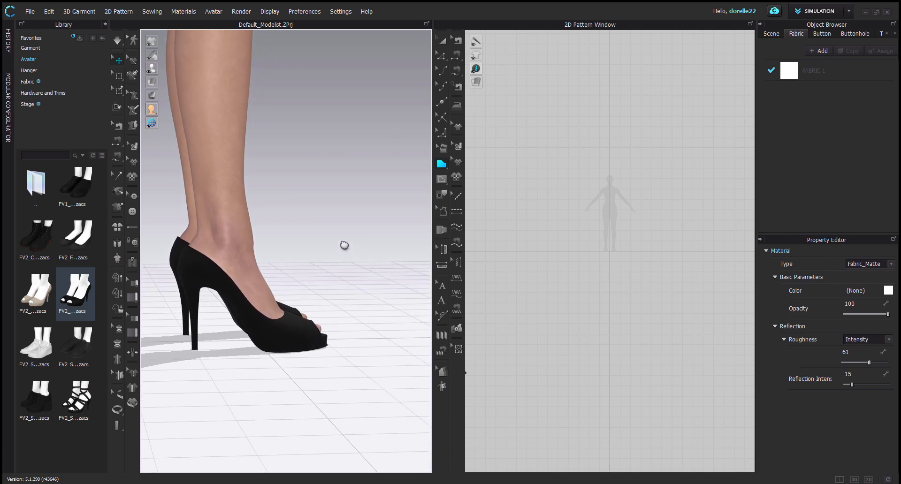
right_drag(344, 245, 311, 262)
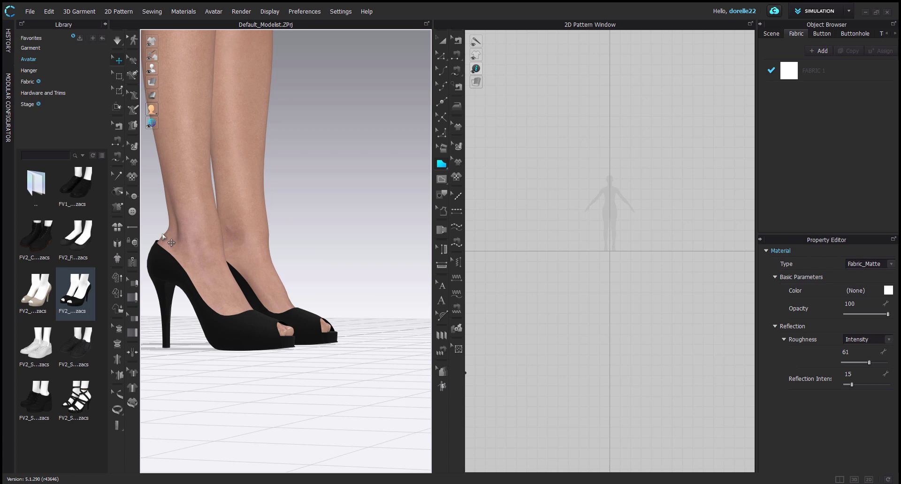
right_drag(264, 286, 322, 333)
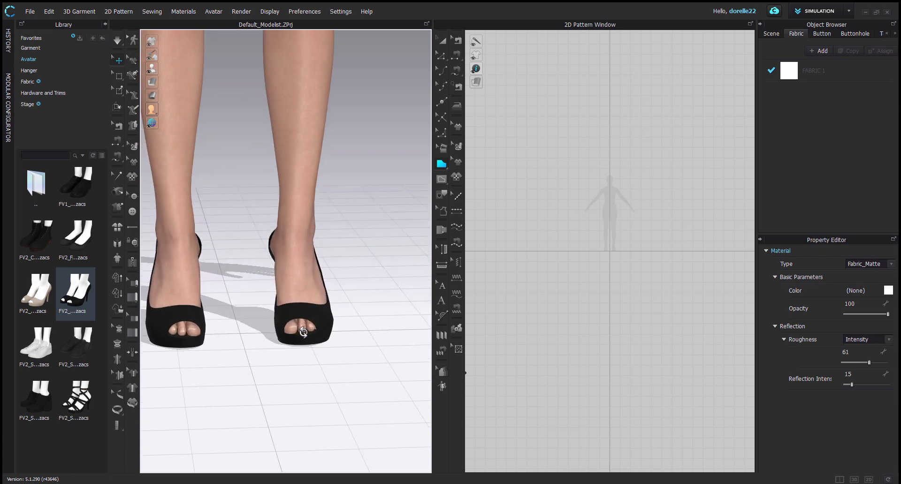
scroll(321, 333, down, 1)
scroll(322, 333, down, 4)
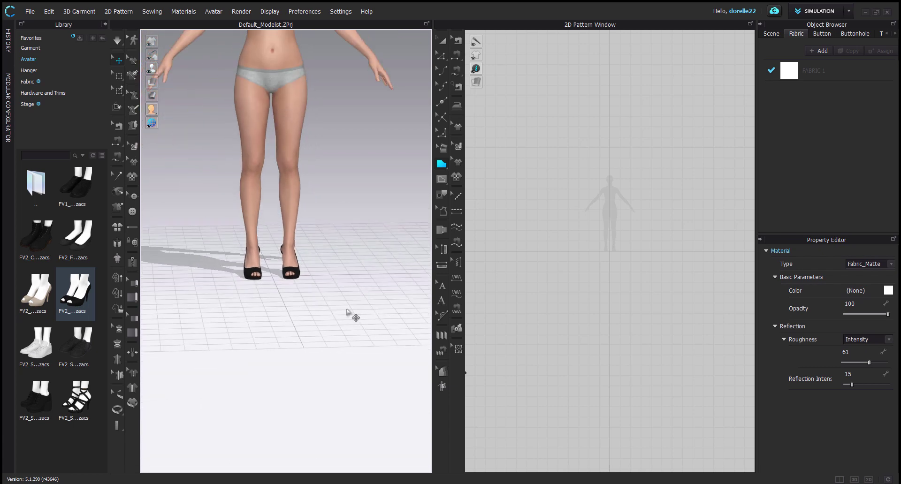
key(2)
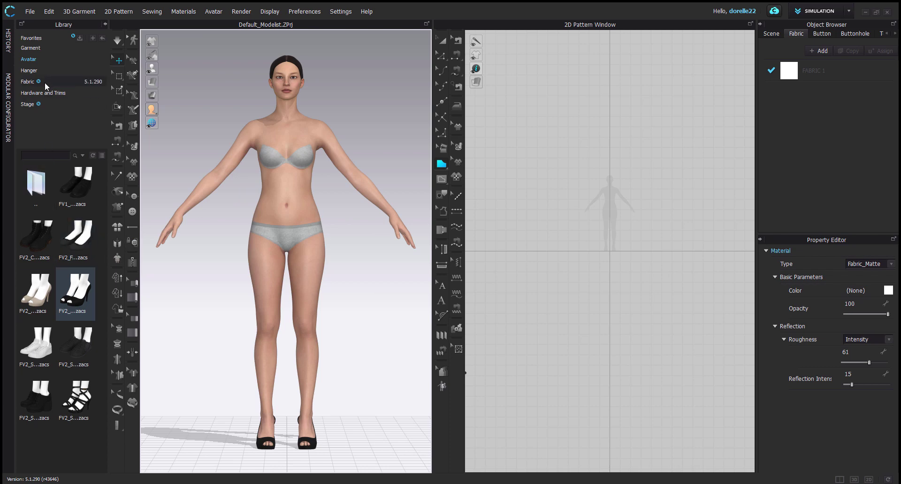
- Open the Female_V2 modular avatar folder and download its greyed-out avatars, including Modular_FV2_Grace.avt
double_click(45, 182)
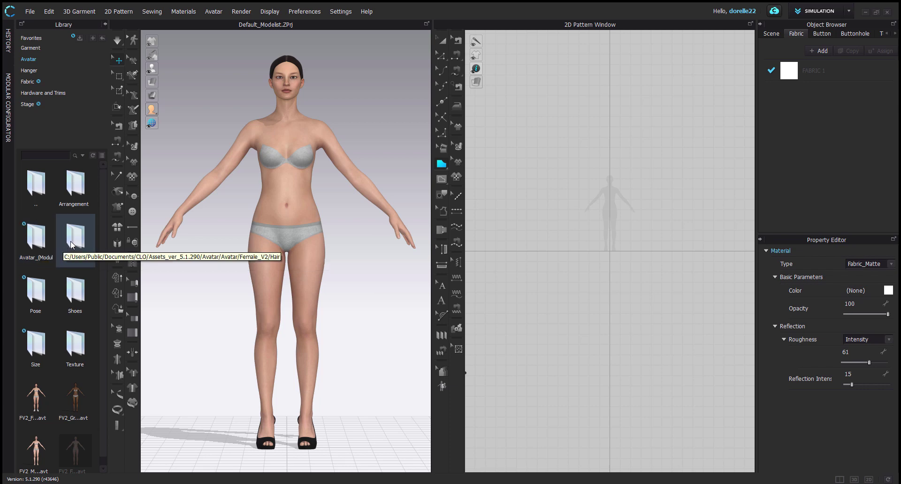
double_click(45, 244)
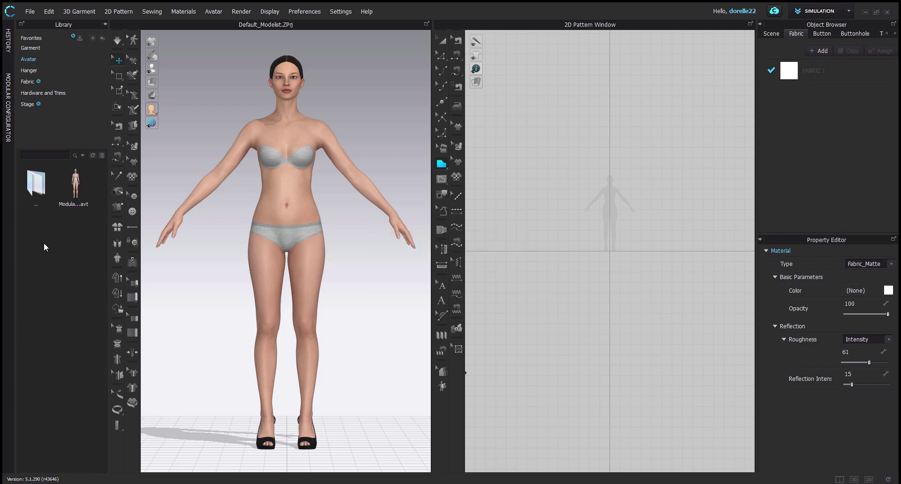
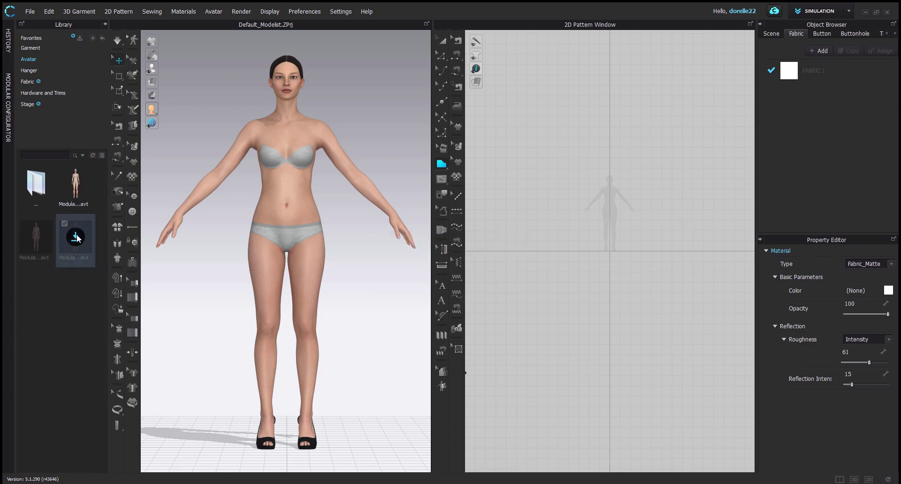
mouse_move(78, 239)
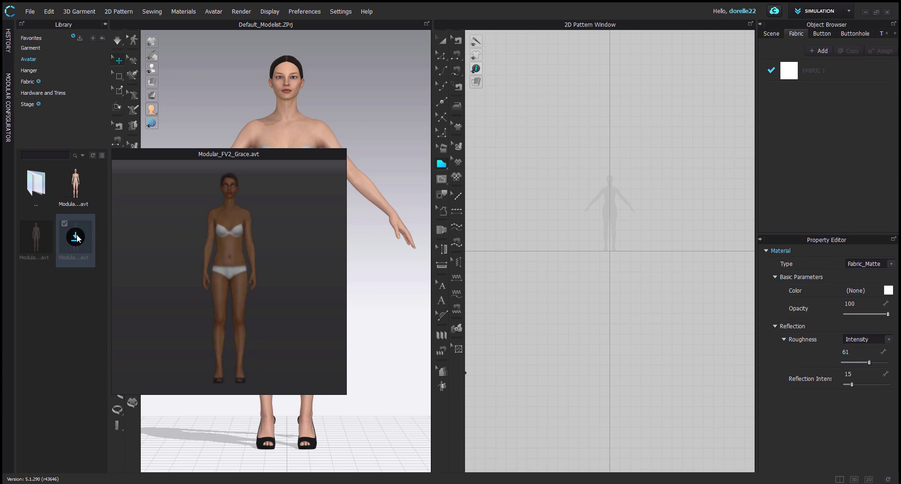
click(38, 239)
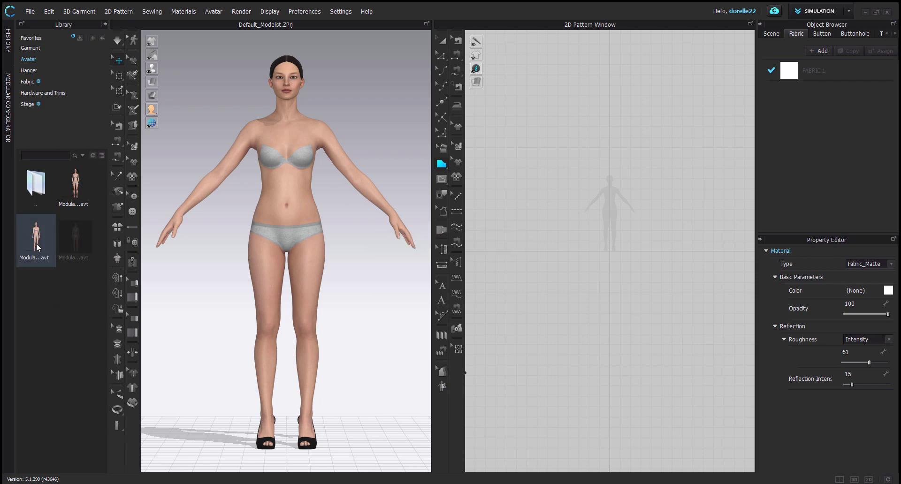
mouse_move(36, 243)
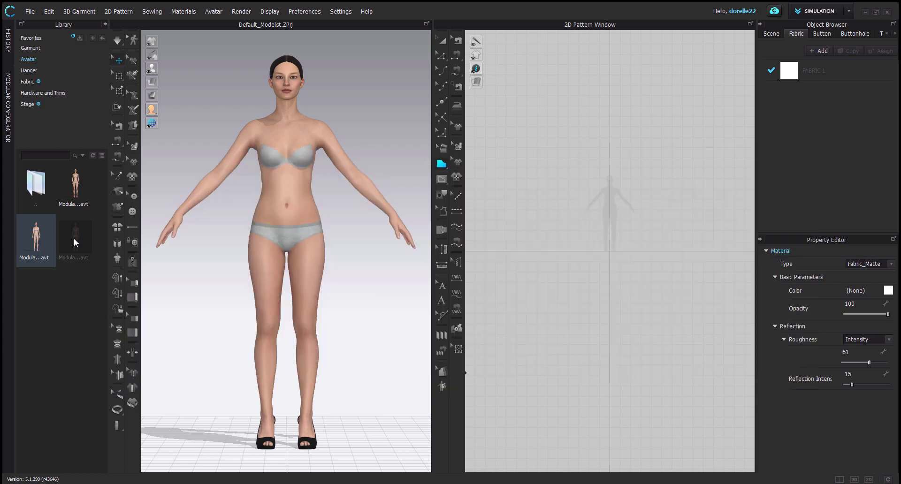
double_click(75, 238)
mouse_move(77, 239)
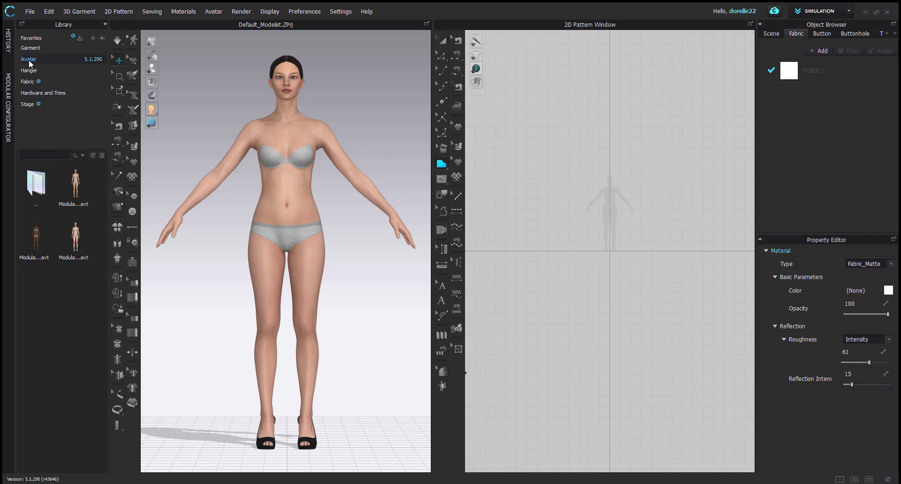
- Return to the Female_V2 folder and download the remaining greyed-out FV2_Feifei.avt avatar
double_click(41, 196)
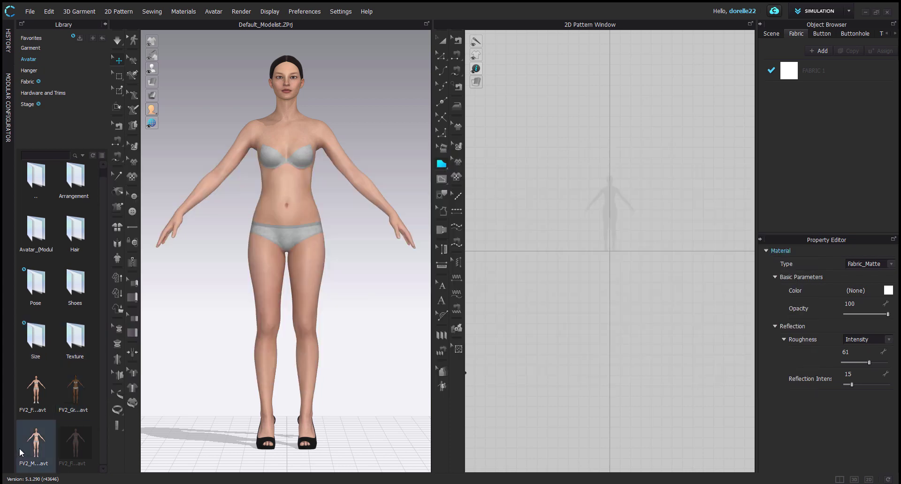
mouse_move(21, 449)
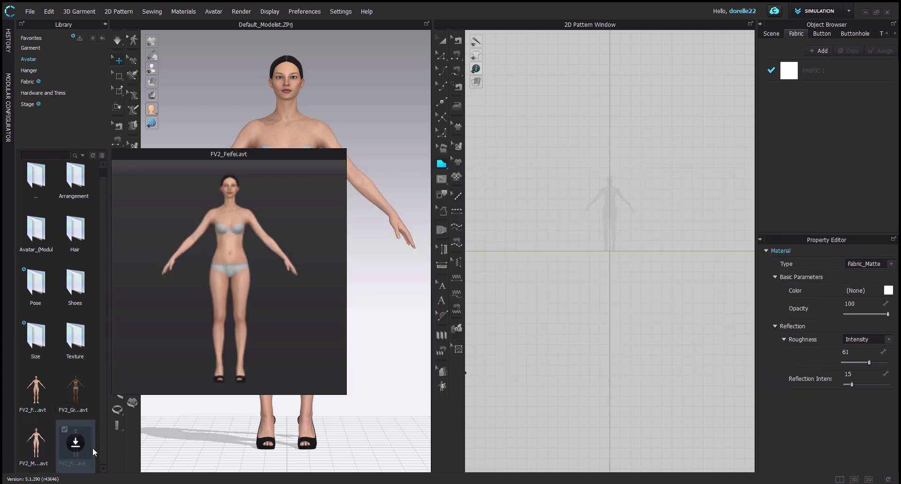
click(80, 451)
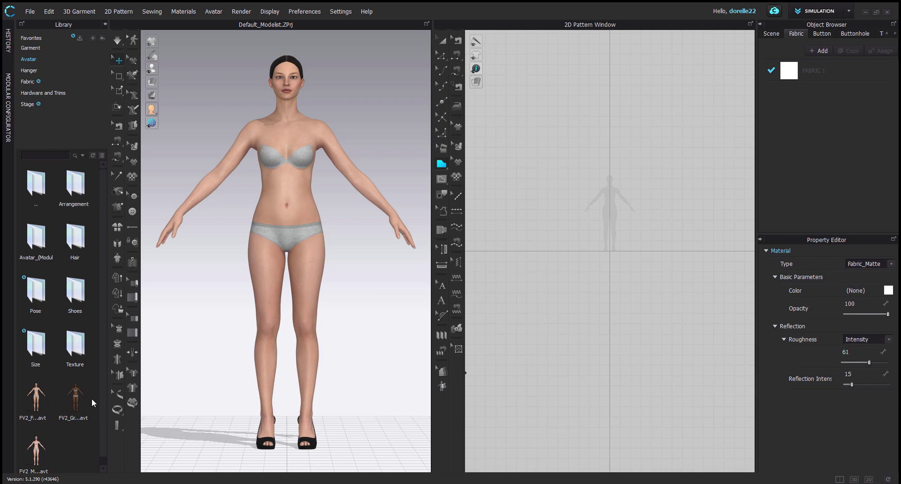
scroll(95, 461, down, 1)
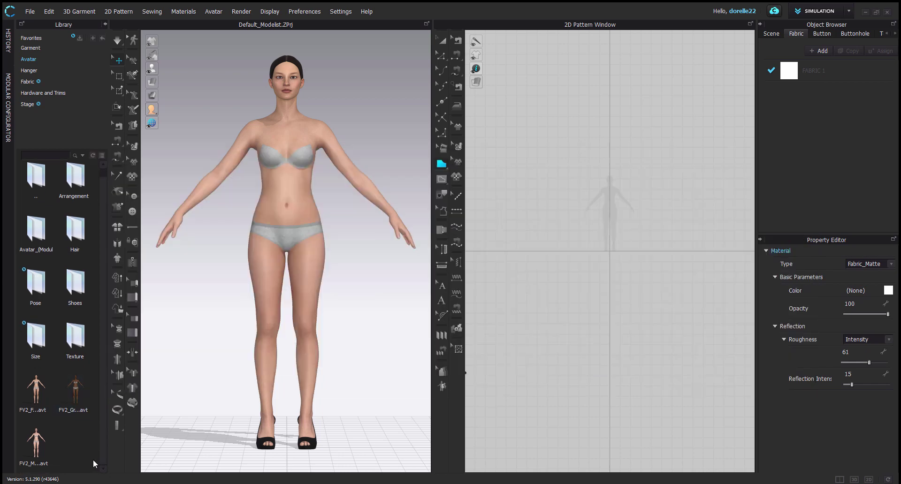
- Go up from the Female_V2 folder through the Library's avatar folders and look over the top-level asset folders
click(36, 441)
double_click(49, 188)
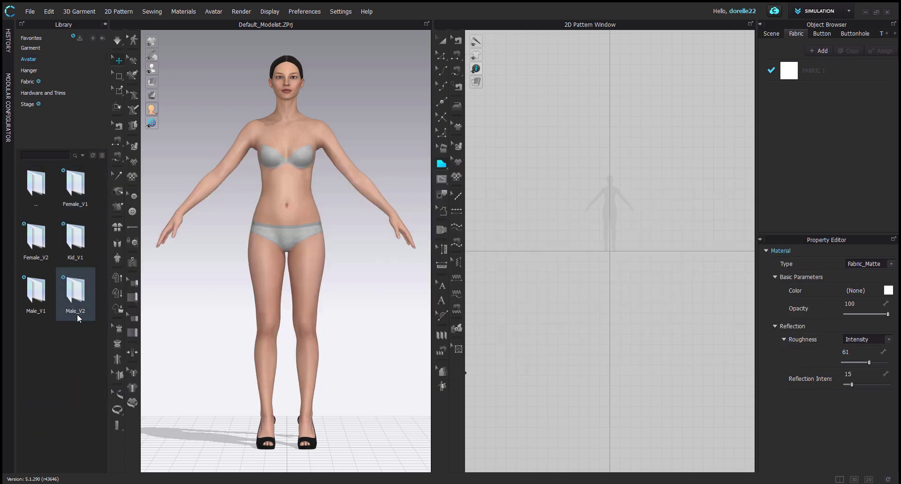
double_click(39, 197)
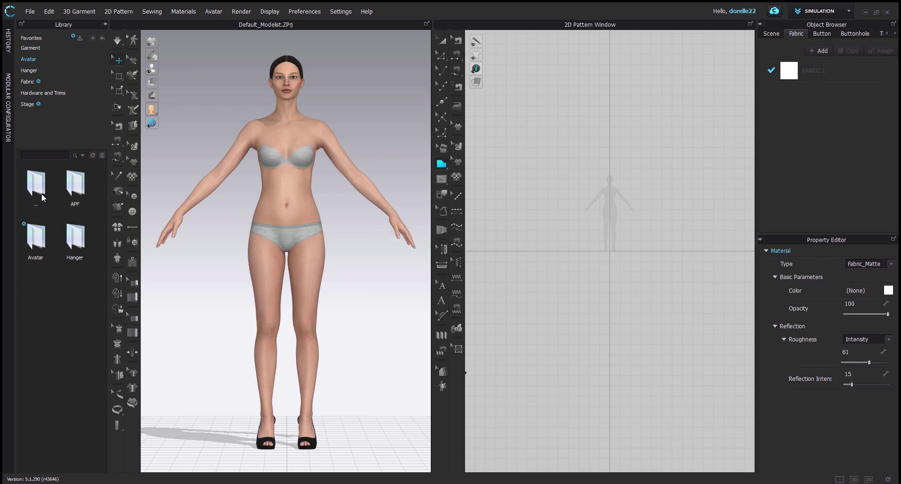
double_click(42, 197)
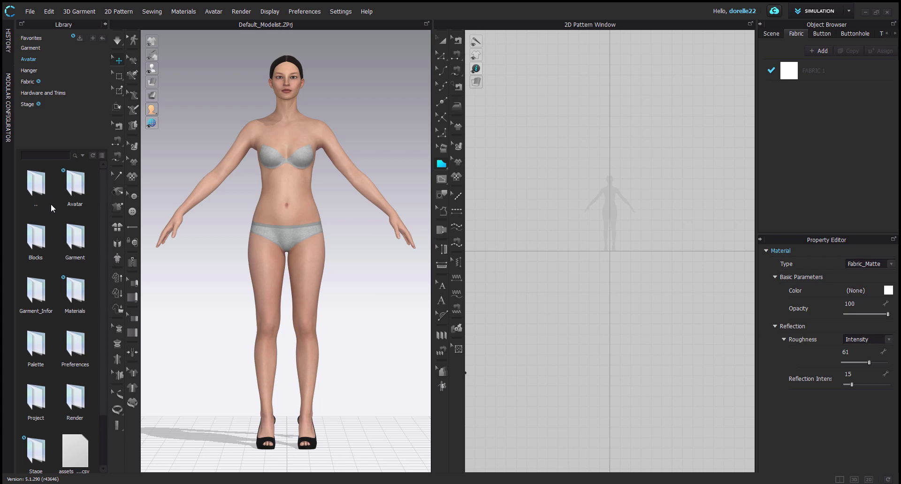
scroll(52, 204, down, 1)
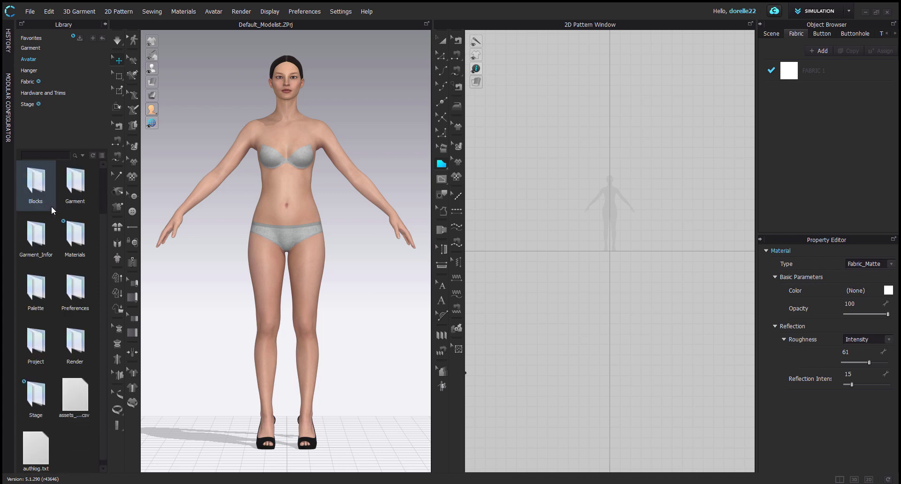
scroll(52, 206, up, 1)
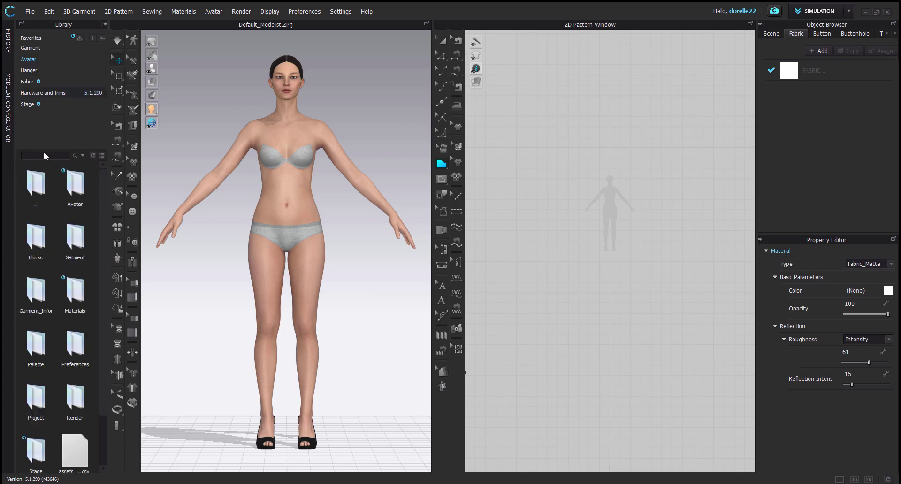
- Return to the Library's inner Avatar folder and open Female_V1
double_click(77, 192)
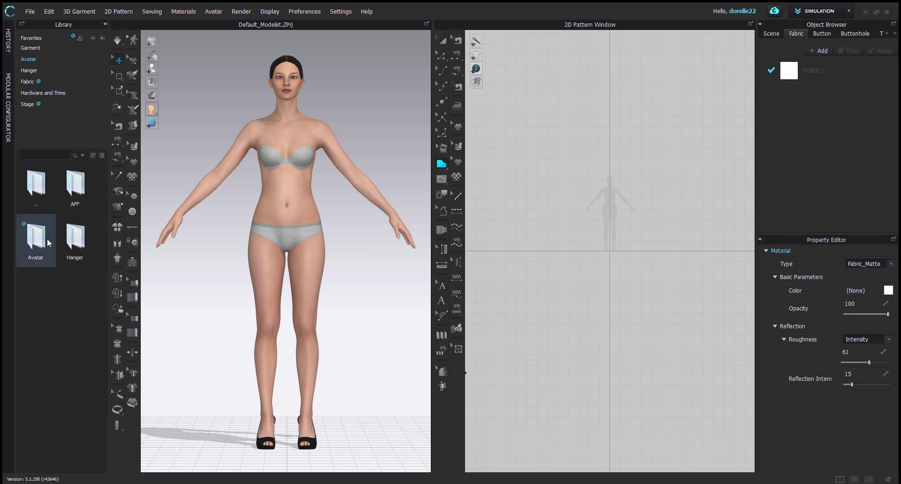
double_click(47, 237)
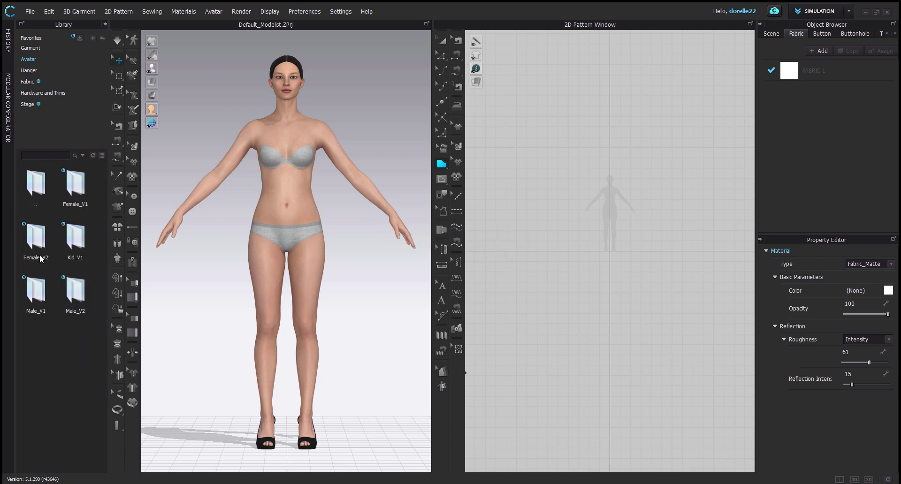
double_click(81, 192)
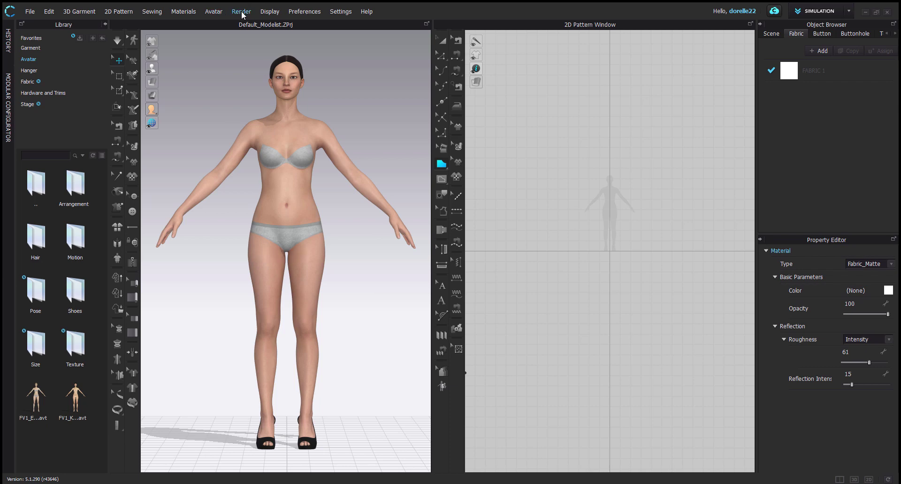
- Delete all avatars from the scene and load the first Female_V1 avatar, FV1_E...avt
click(214, 11)
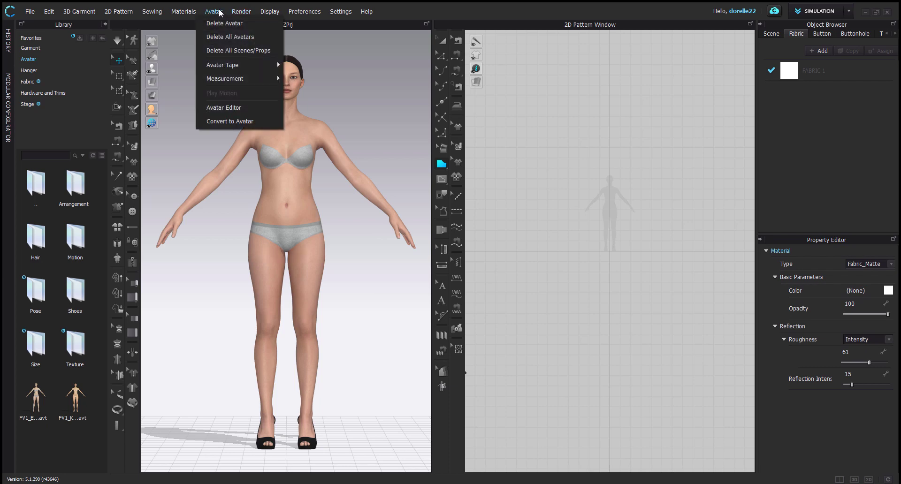
click(228, 41)
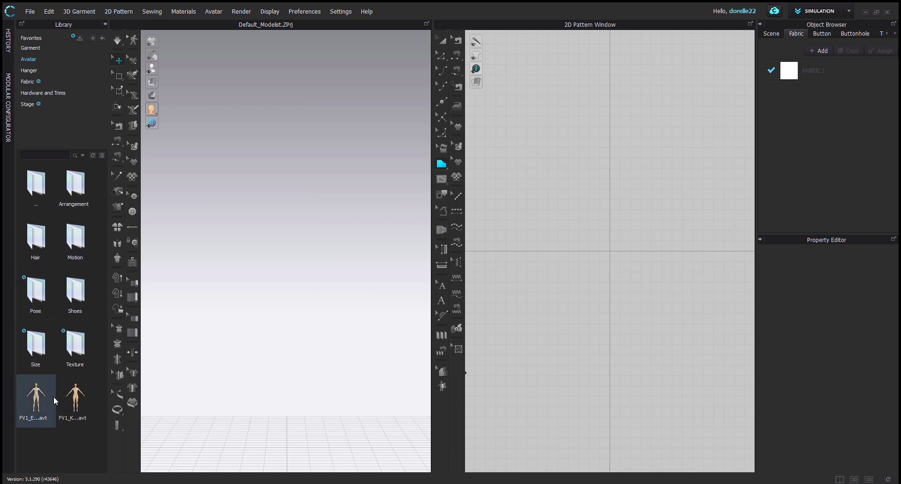
mouse_move(70, 416)
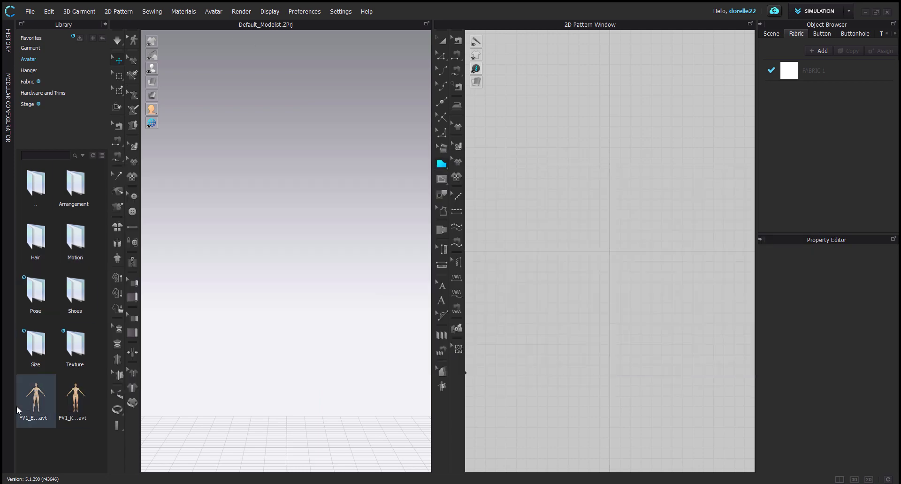
mouse_move(17, 407)
double_click(38, 399)
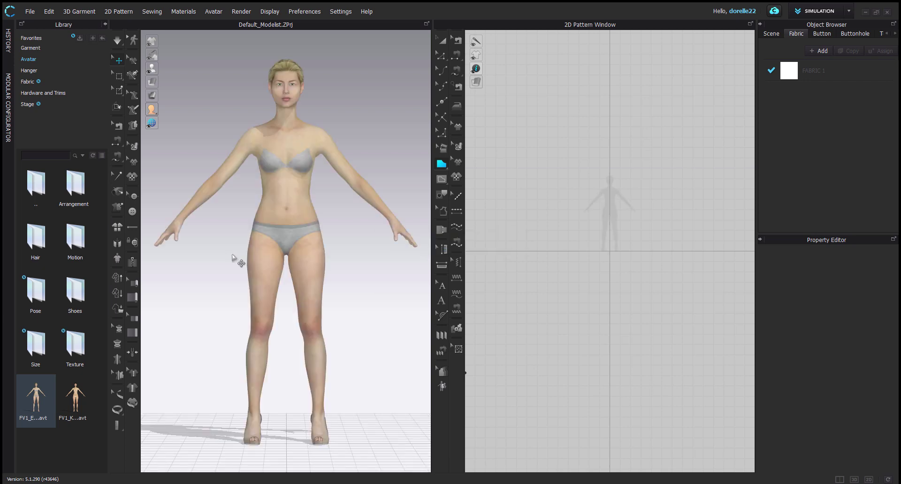
- Load the FV1_03_Hands_on_Waist.mtn motion, moving avatar and garment to the start position with a 30 FPS transition animation
double_click(86, 244)
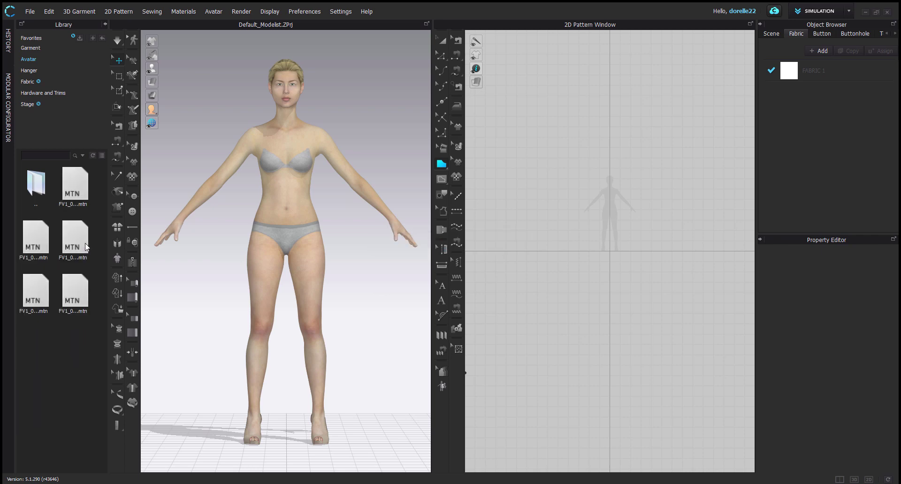
double_click(85, 246)
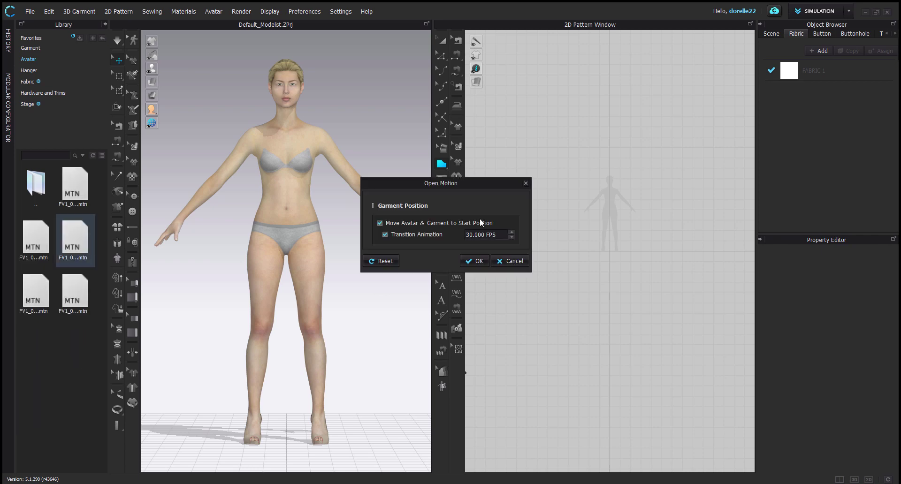
click(475, 261)
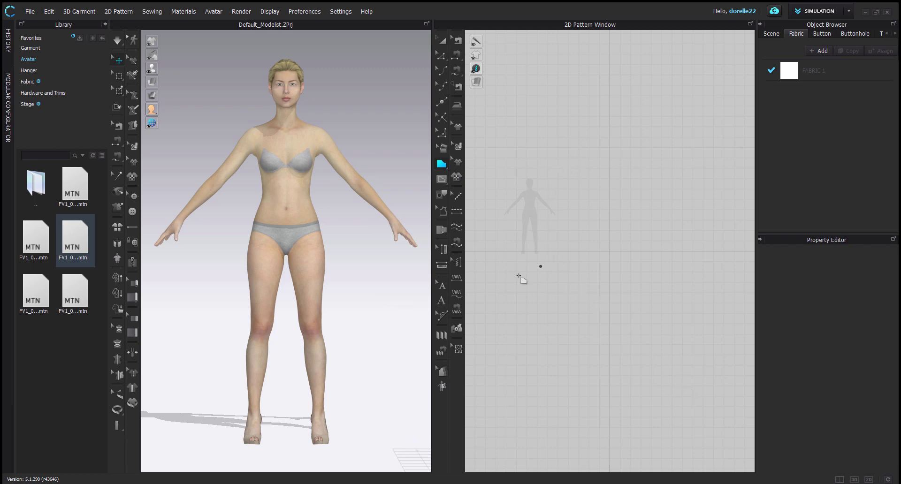
- Hide the 3D grid in the garment window
scroll(381, 331, down, 1)
scroll(382, 334, down, 4)
middle_drag(374, 322, 259, 359)
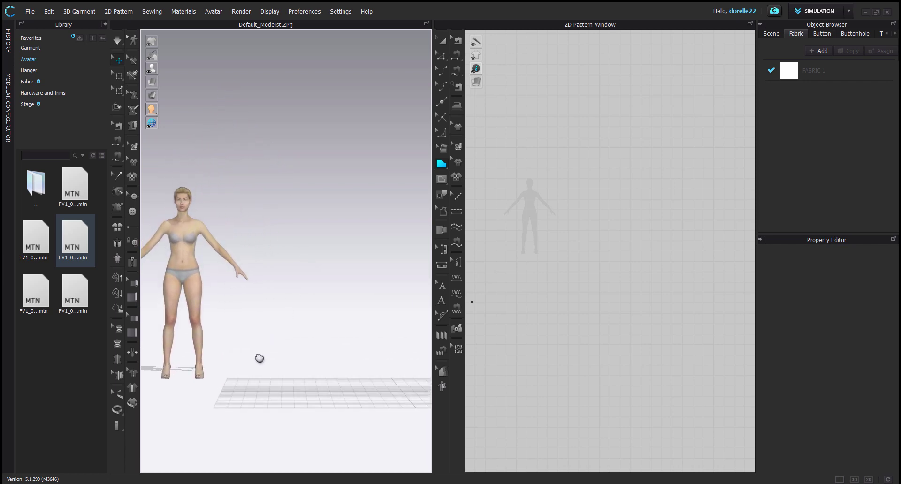
click(305, 13)
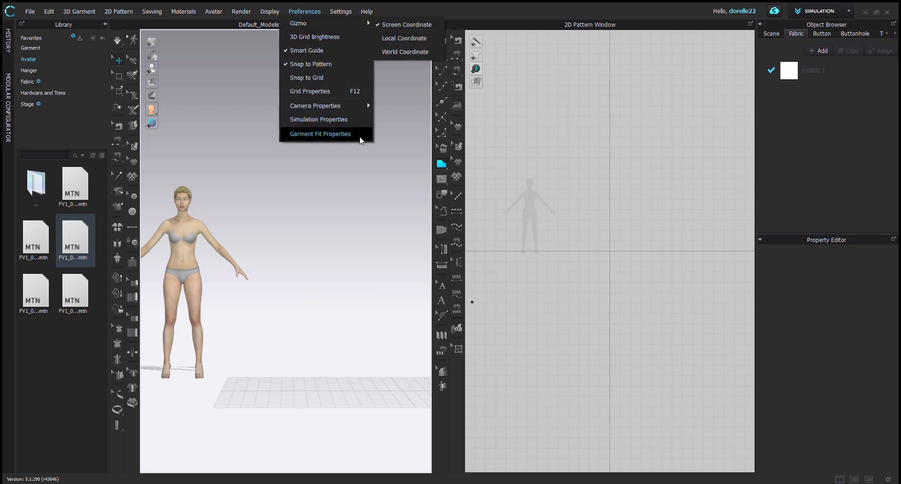
mouse_move(269, 11)
mouse_move(287, 133)
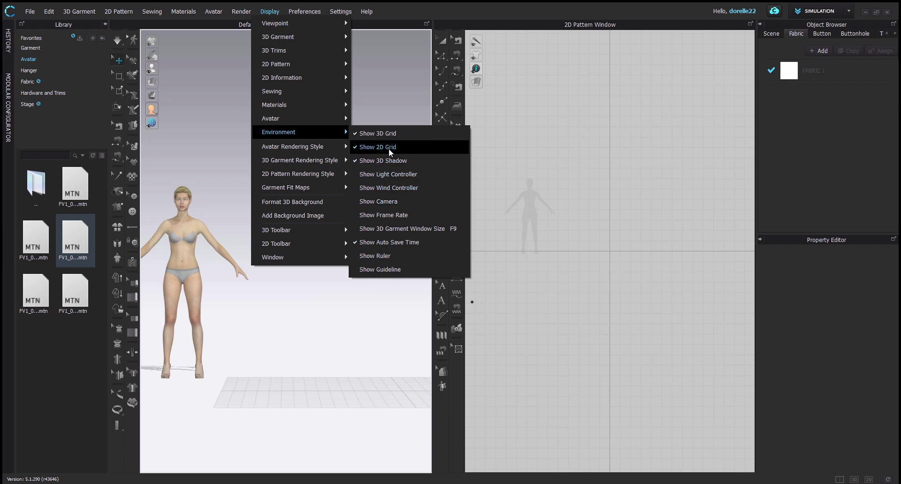
click(393, 134)
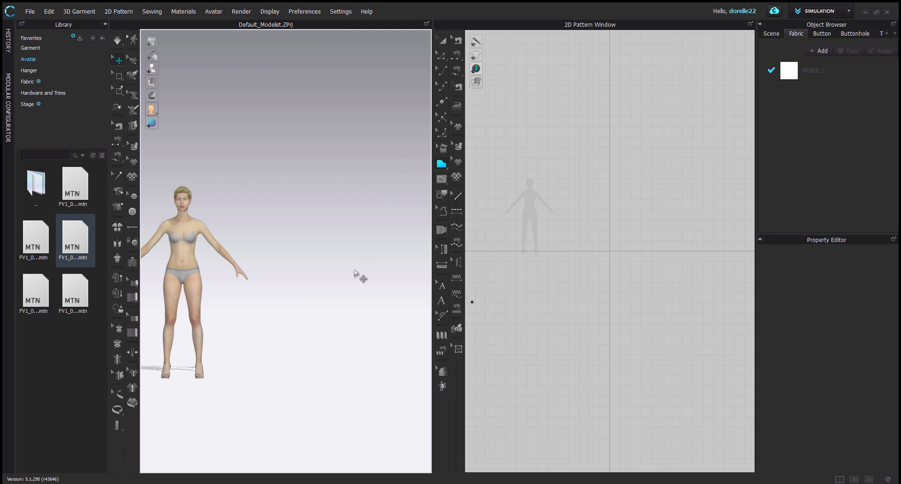
- Switch to the Animation workspace and accept the Complete simulation quality
click(848, 10)
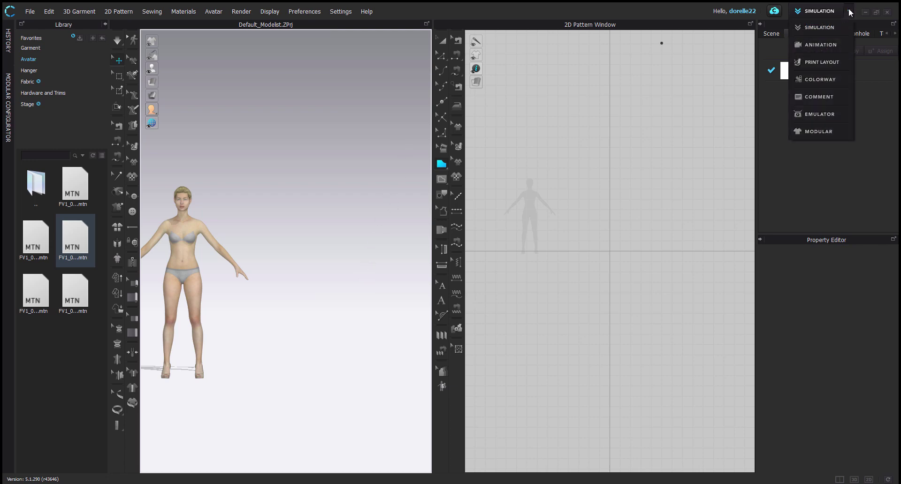
click(818, 43)
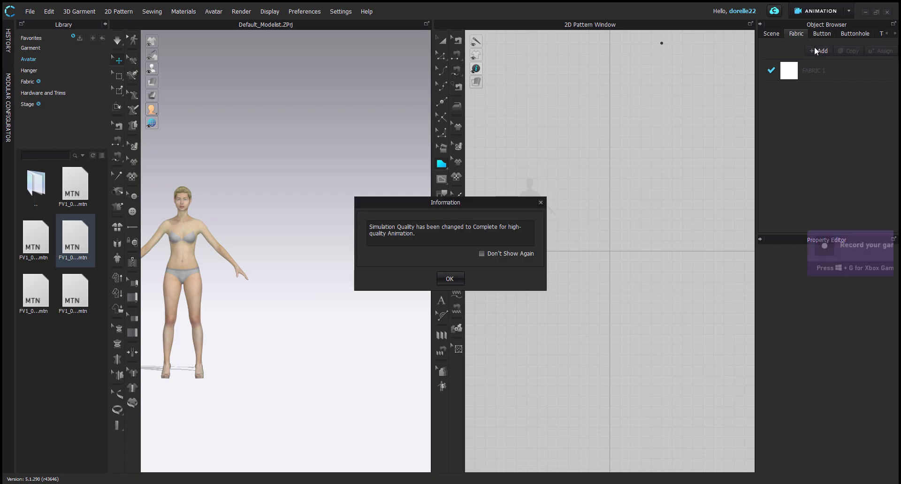
click(446, 278)
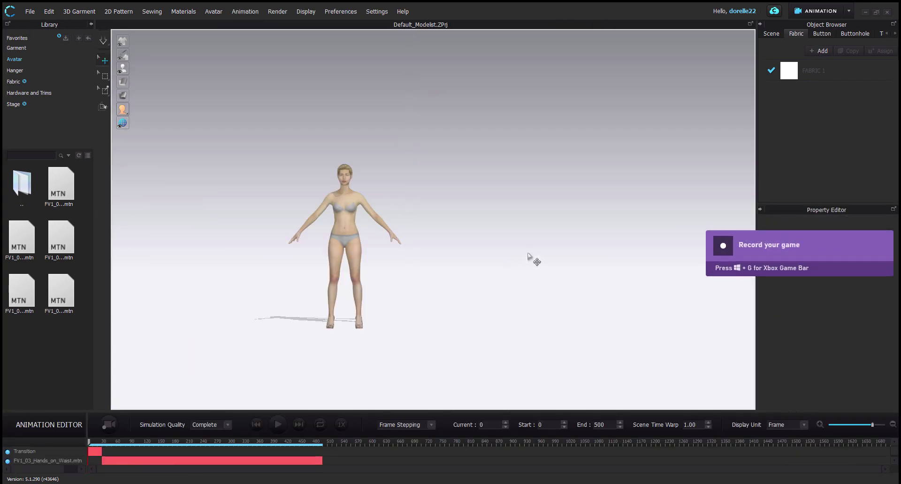
- Revisit the Female_V1 Motion folder and play the Hands_on_Waist walk animation
double_click(21, 187)
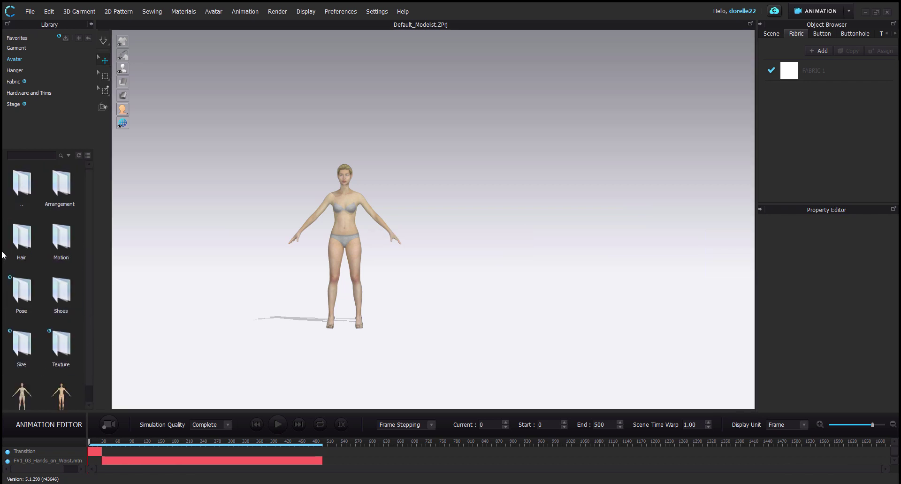
double_click(65, 236)
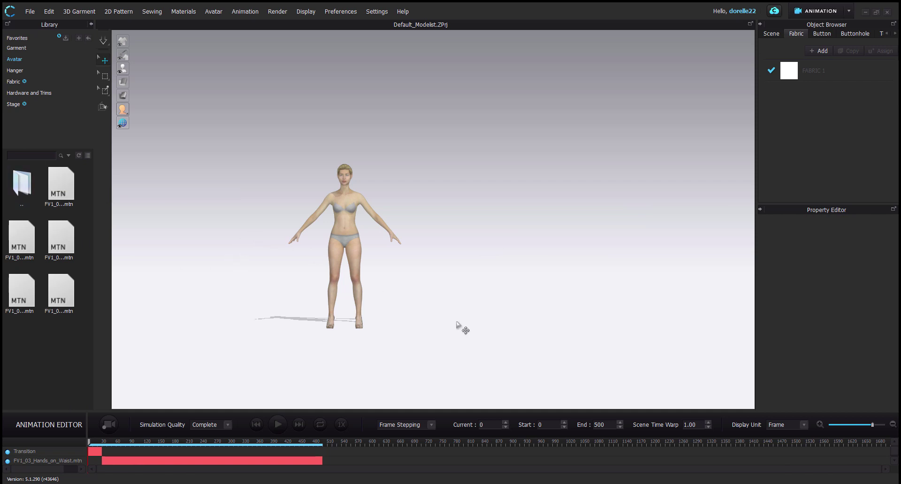
click(276, 424)
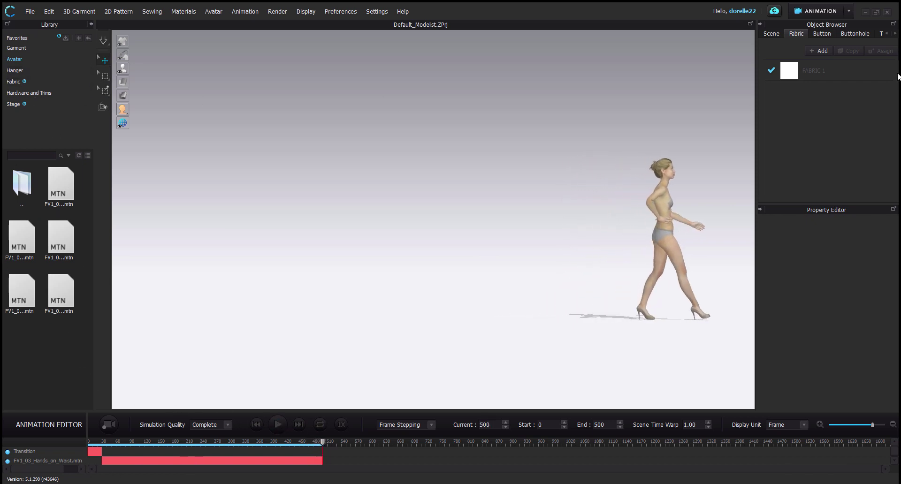
- Return to the Simulation workspace and delete all avatars
click(841, 14)
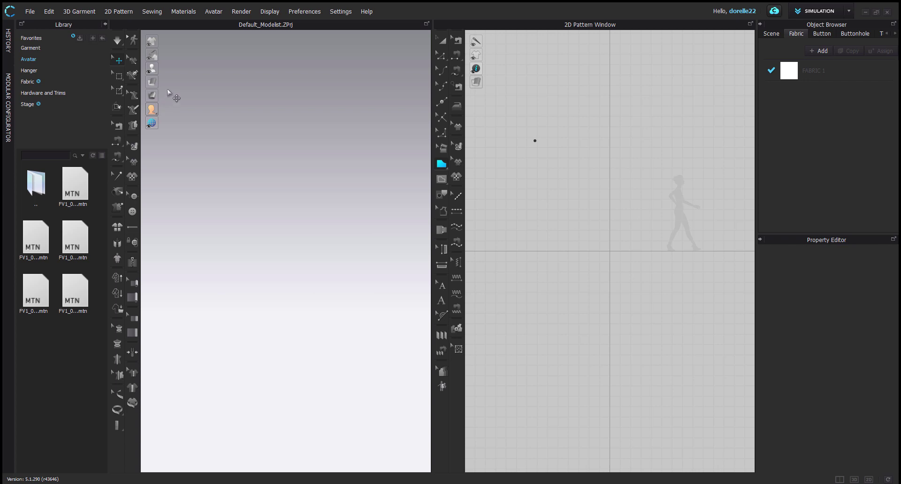
click(214, 11)
click(248, 37)
- Show the 3D grid again in the garment window
click(269, 12)
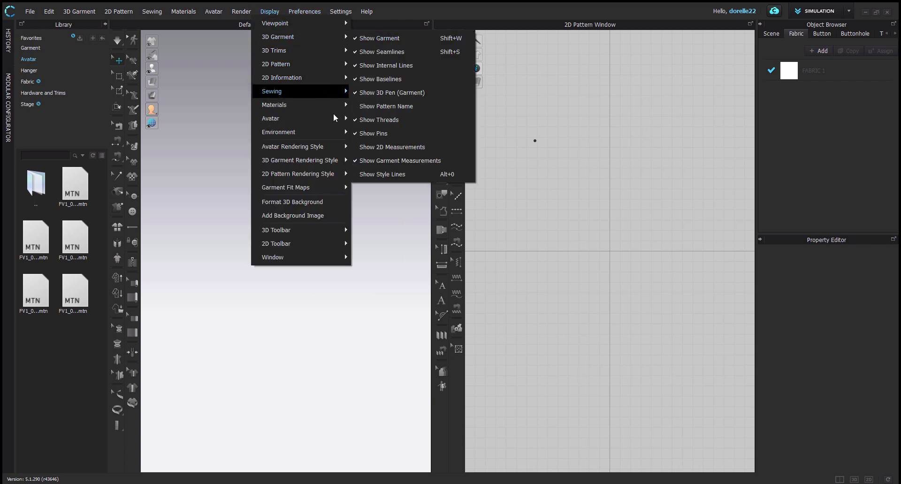
mouse_move(330, 132)
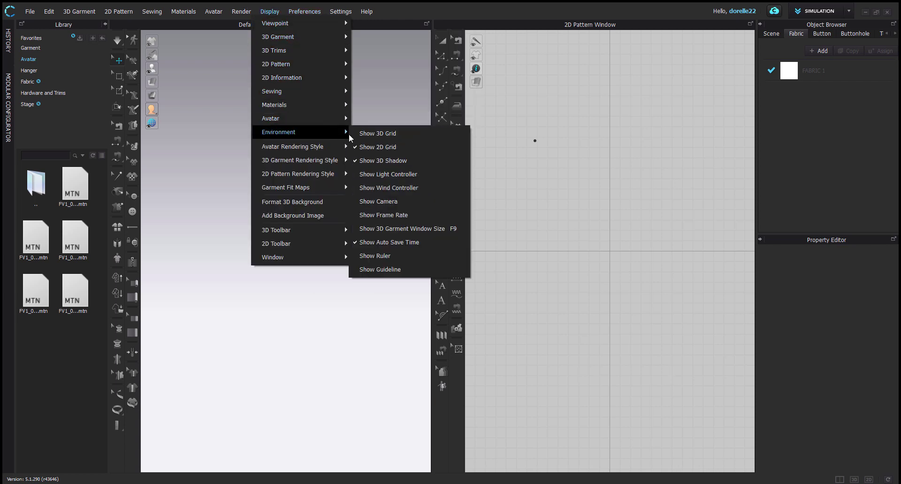
click(386, 134)
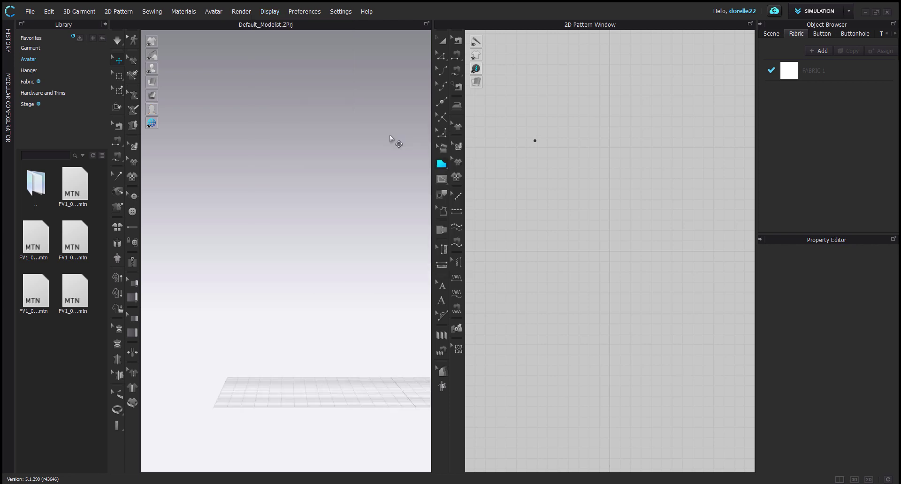
- Try to set a picture fill for the 3D background, browsing Documents, Pictures and the CLO3D folder on New Volume (D:)
click(248, 11)
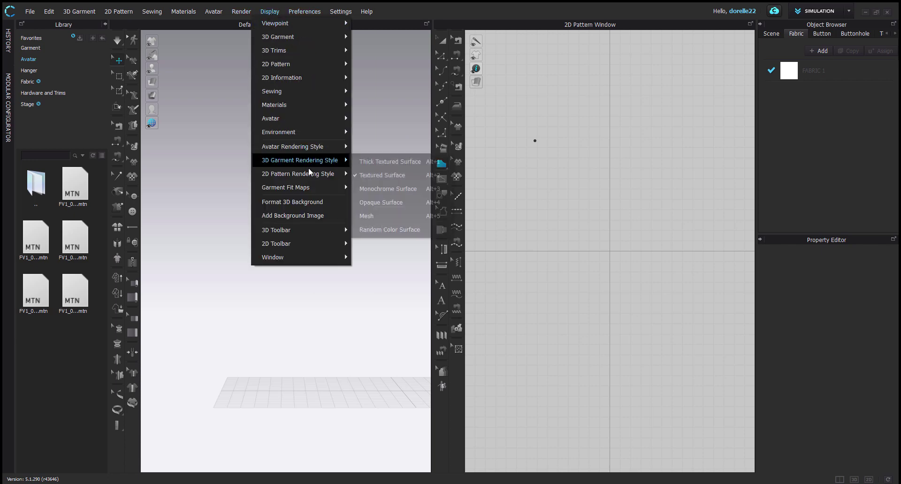
click(312, 202)
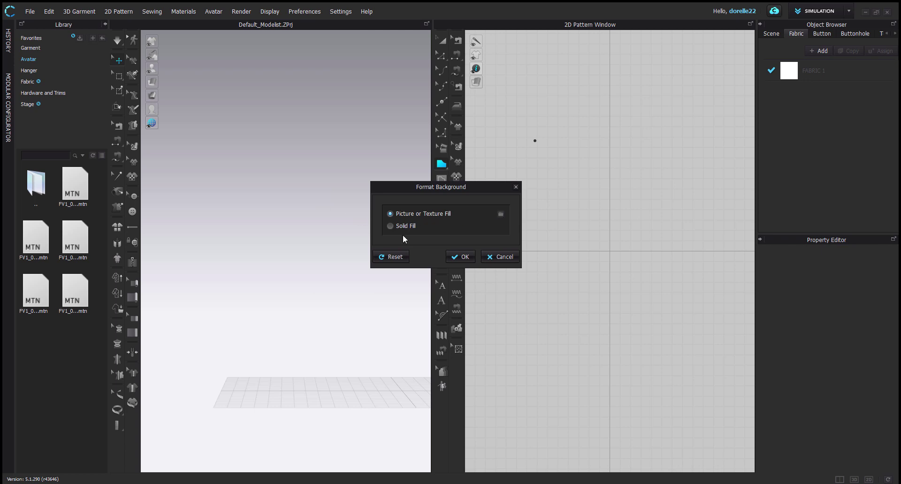
click(501, 214)
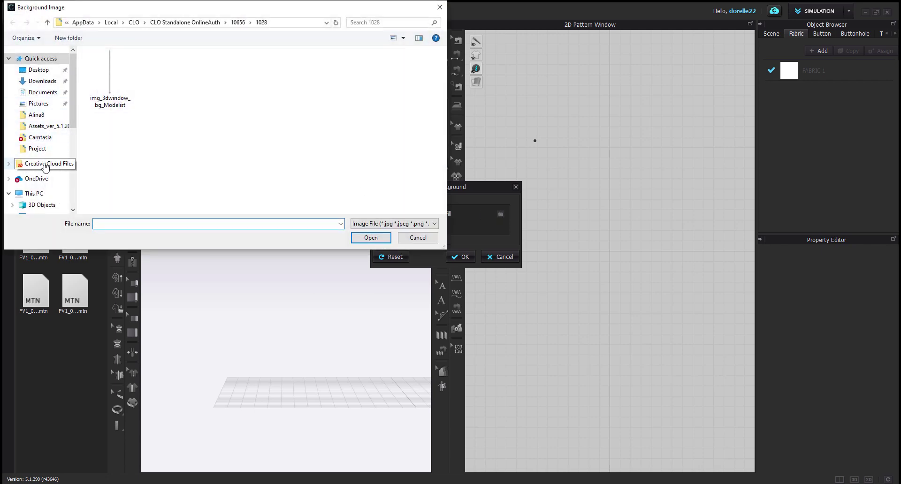
click(55, 96)
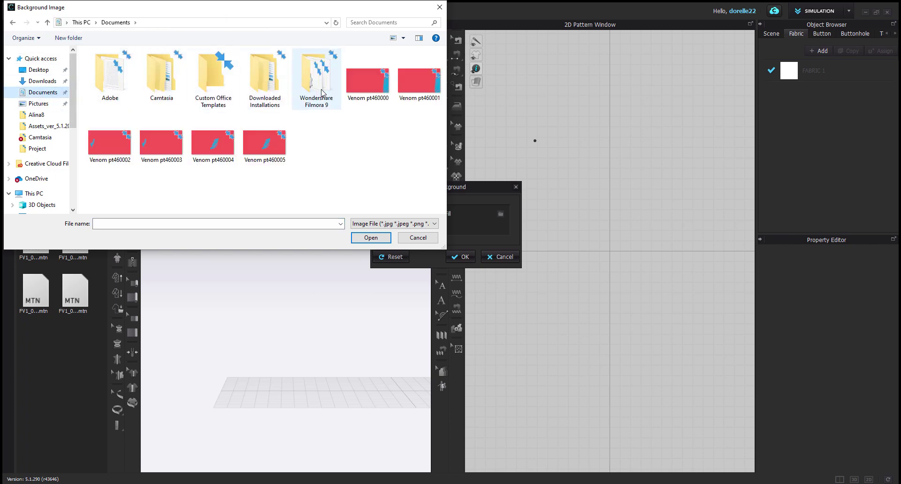
click(39, 103)
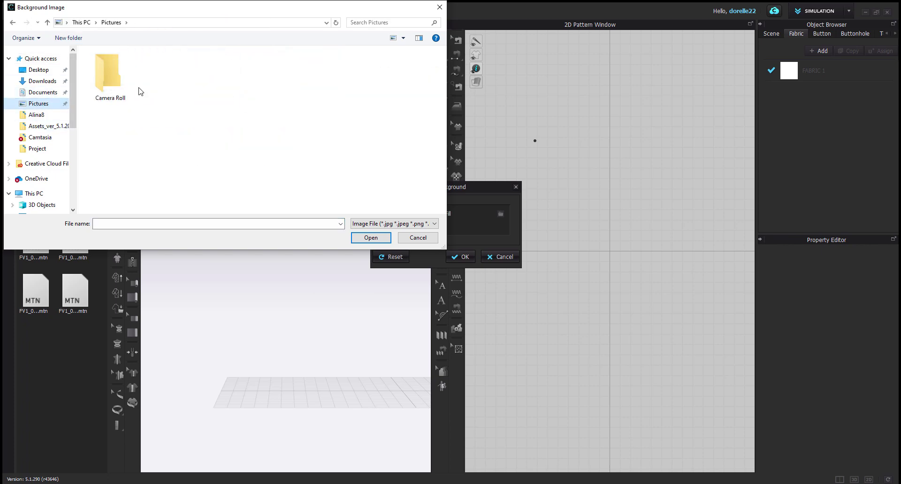
scroll(45, 162, down, 2)
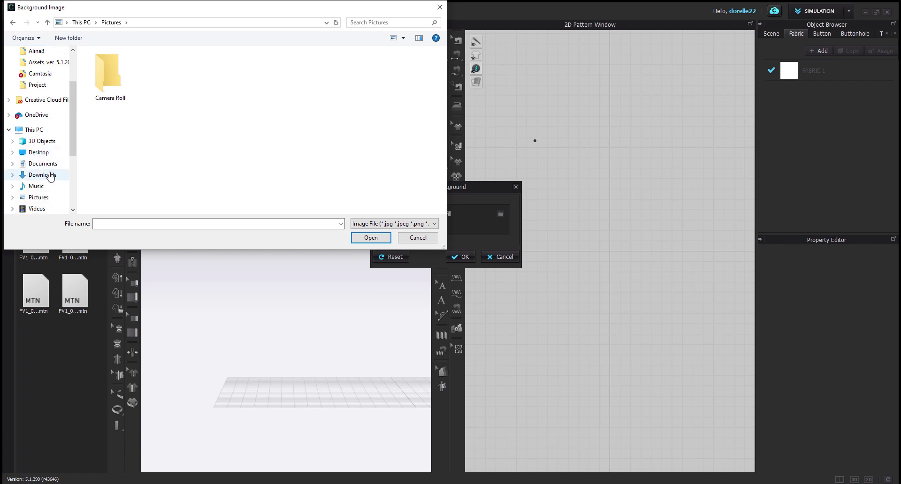
scroll(55, 169, down, 2)
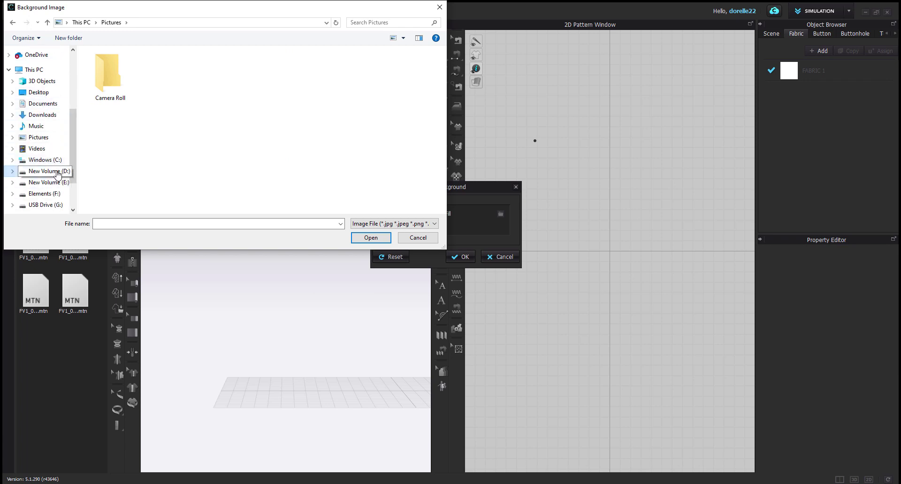
click(57, 172)
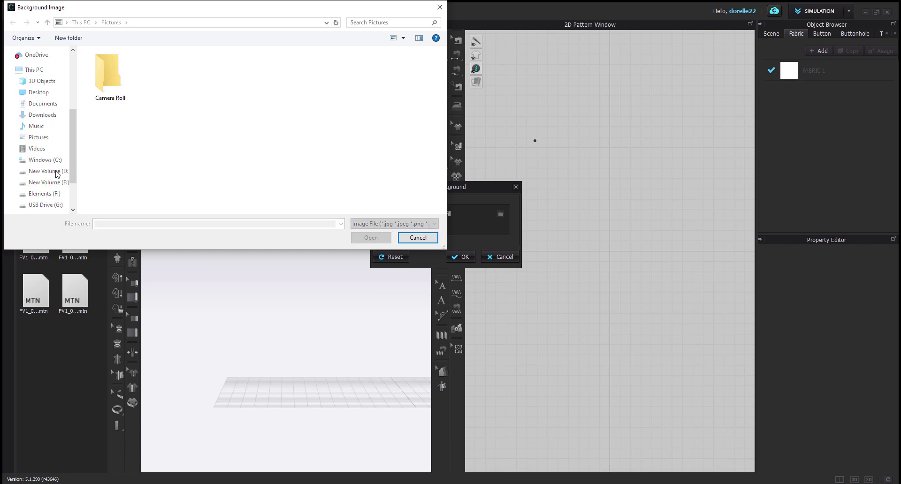
scroll(207, 144, down, 1)
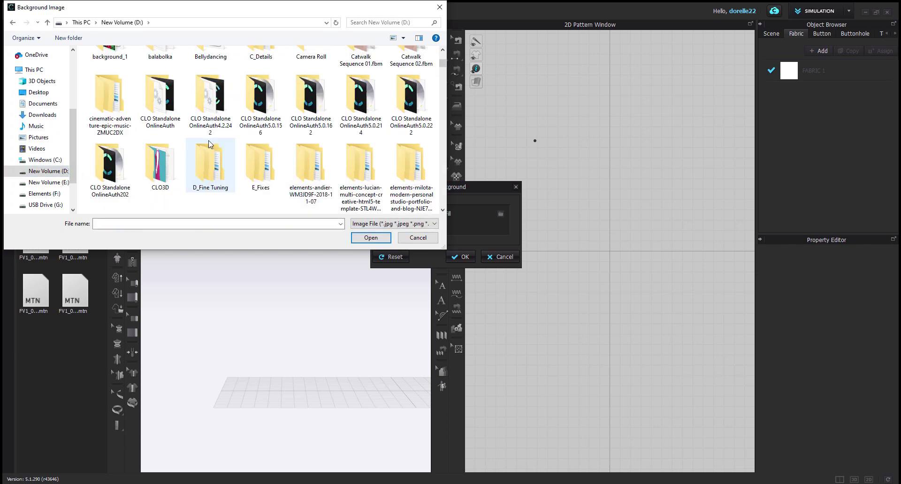
double_click(159, 165)
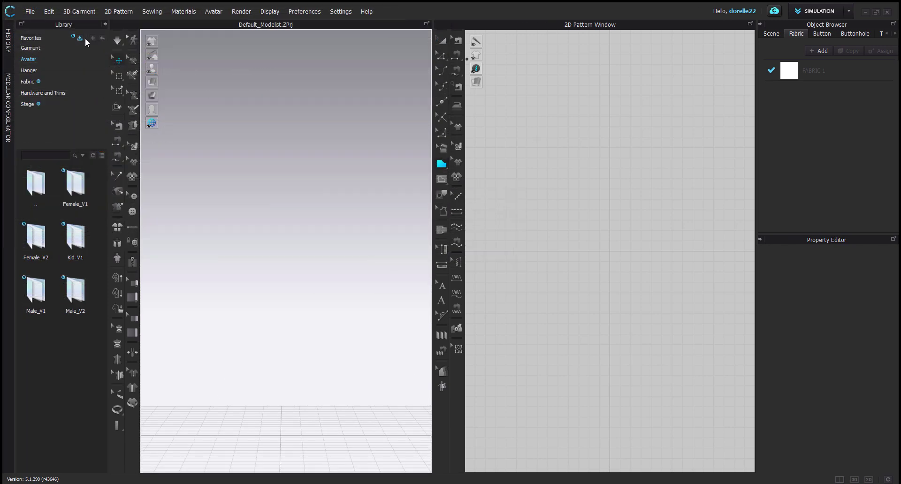
- Examine the tools in the rearranged 3D toolbar, including Re-drape 3D Arrangement
click(134, 41)
click(119, 260)
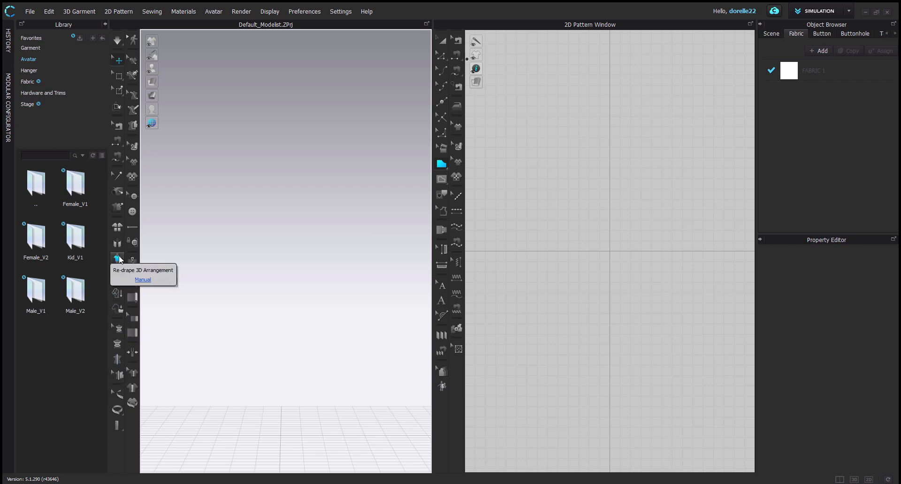